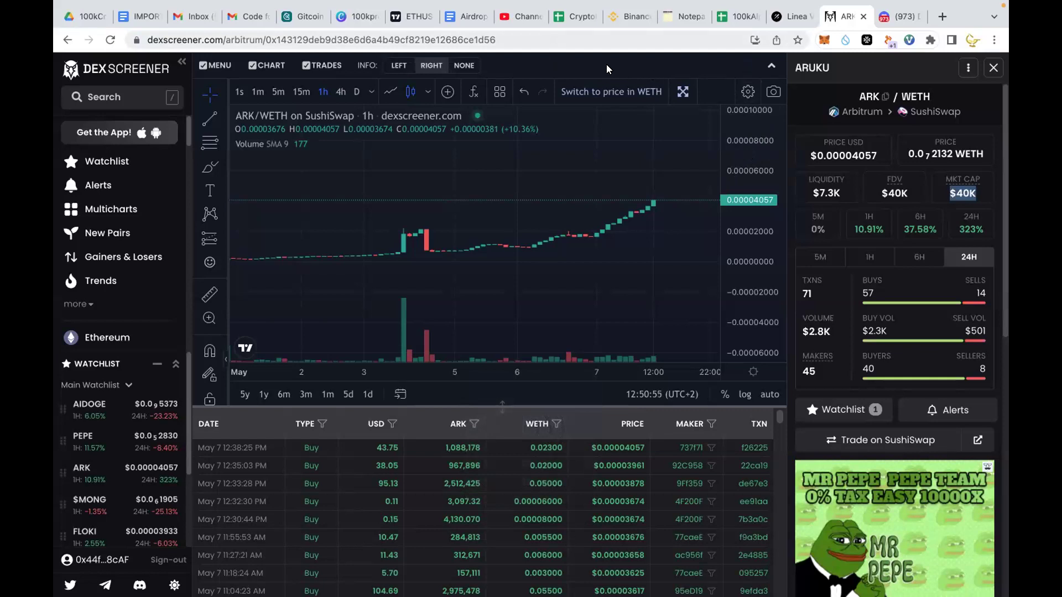
{"action": "left_click", "coordinate": [677, 17]}
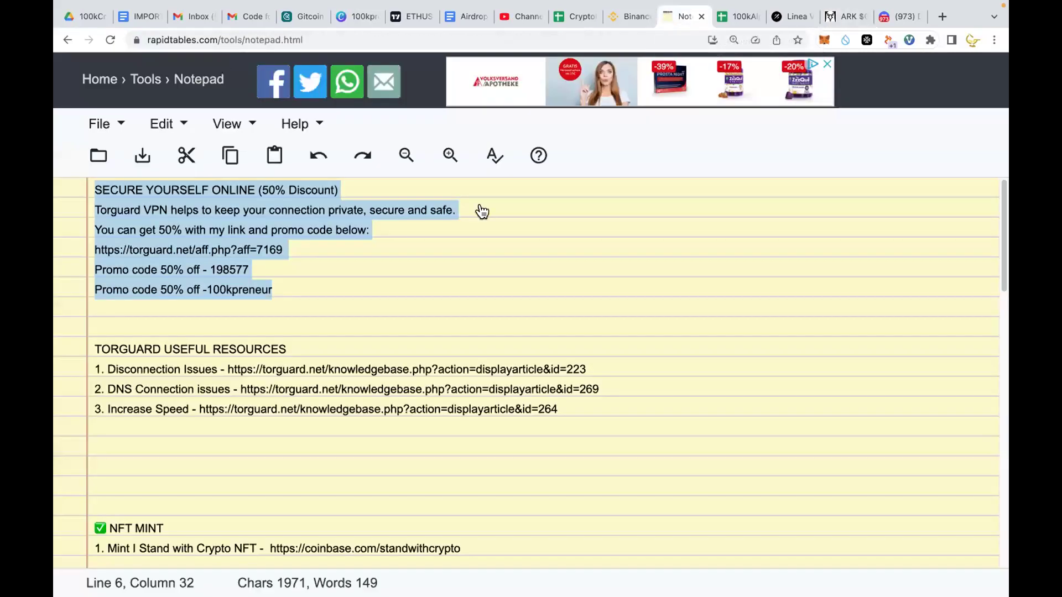
{"action": "left_click", "coordinate": [397, 275]}
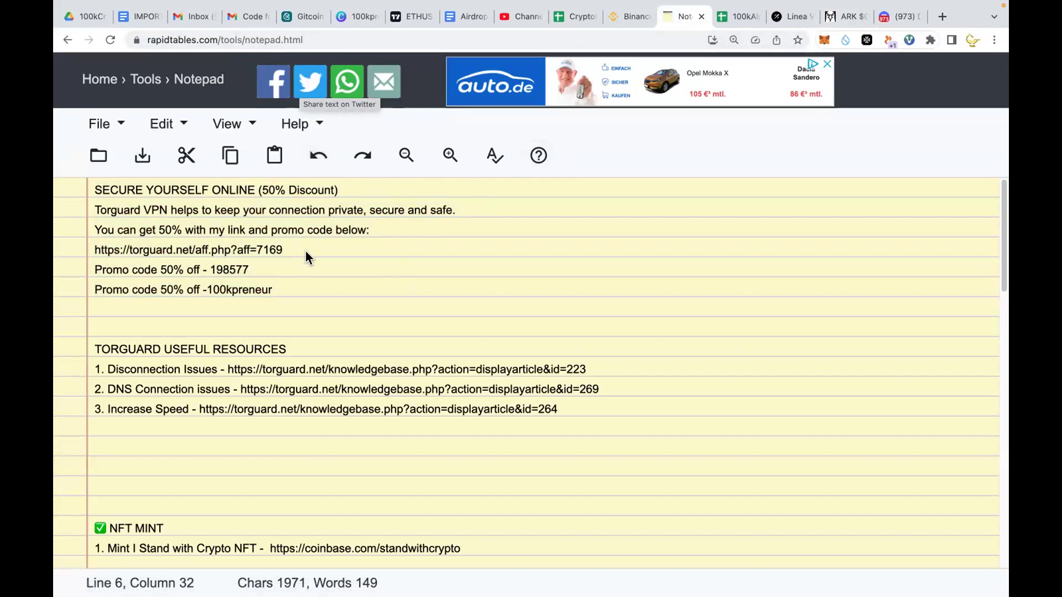
{"action": "left_click", "coordinate": [215, 210]}
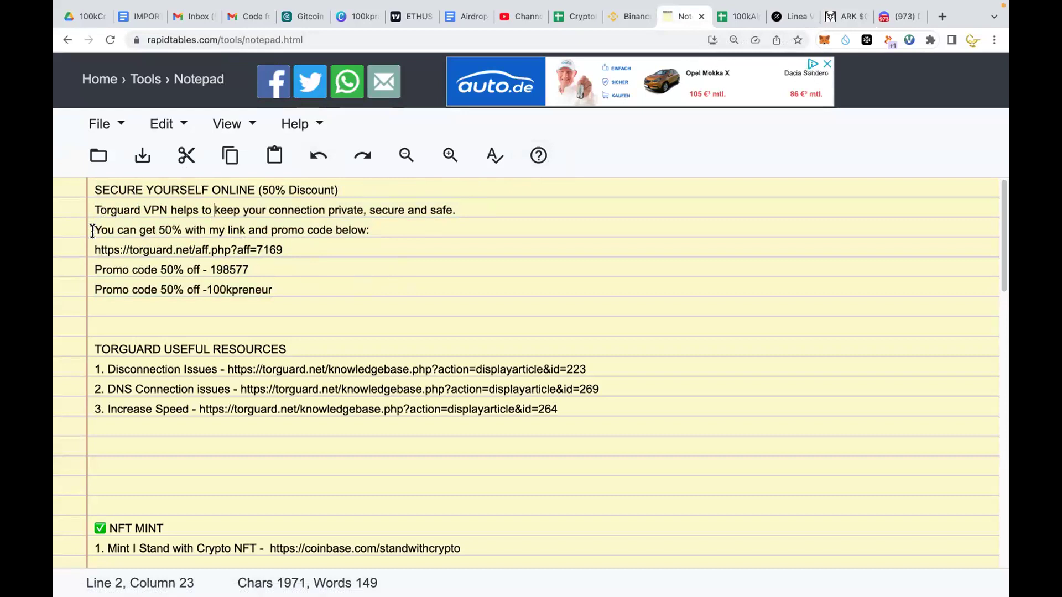
{"action": "left_click_drag", "start_coordinate": [90, 227], "coordinate": [219, 230]}
{"action": "left_click", "coordinate": [250, 250]}
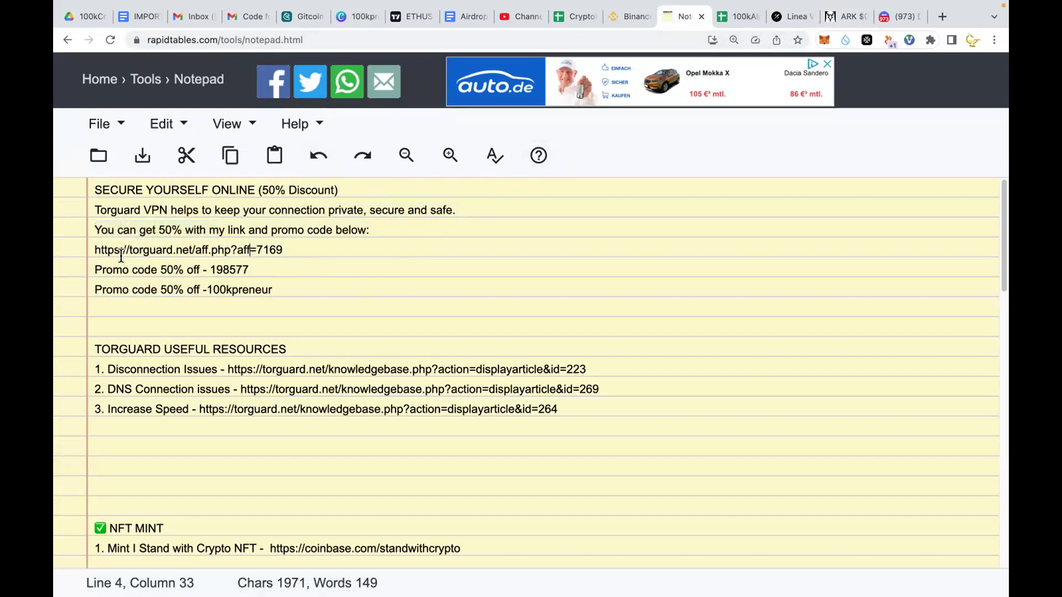
{"action": "left_click_drag", "start_coordinate": [91, 247], "coordinate": [272, 279]}
{"action": "left_click", "coordinate": [257, 270]}
{"action": "double_click", "coordinate": [253, 270]}
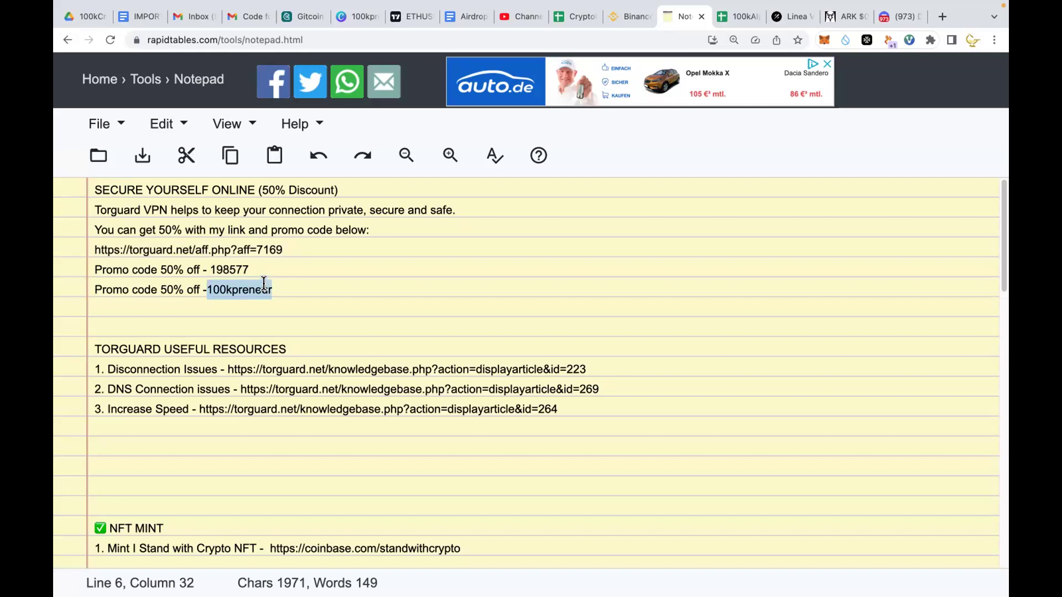
{"action": "left_click", "coordinate": [286, 254]}
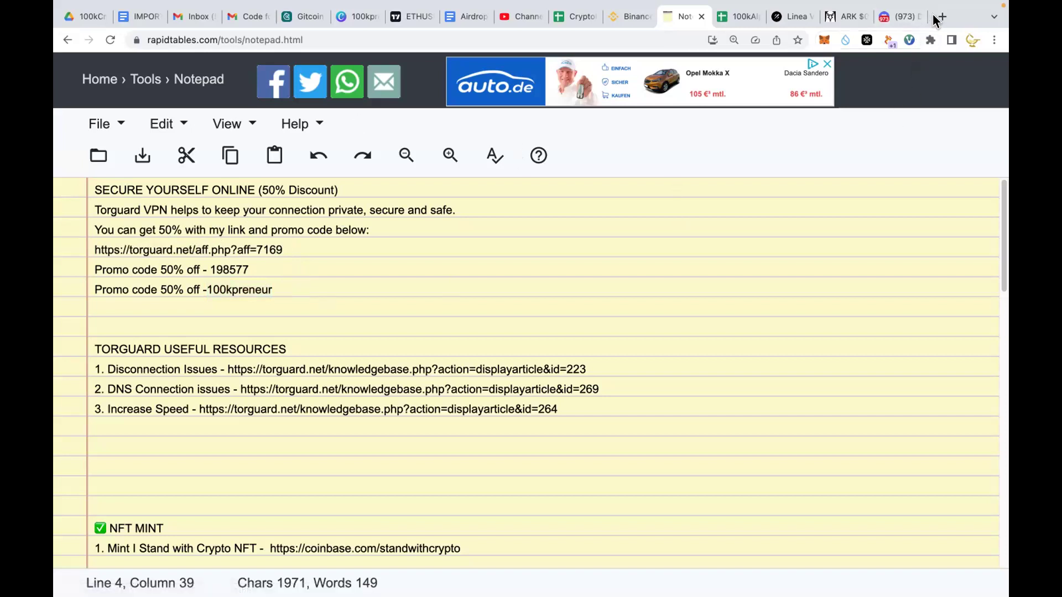
Search 'torguard.net faq' in a new tab and go from the FAQ result to the homepage.
{"action": "left_click", "coordinate": [942, 17]}
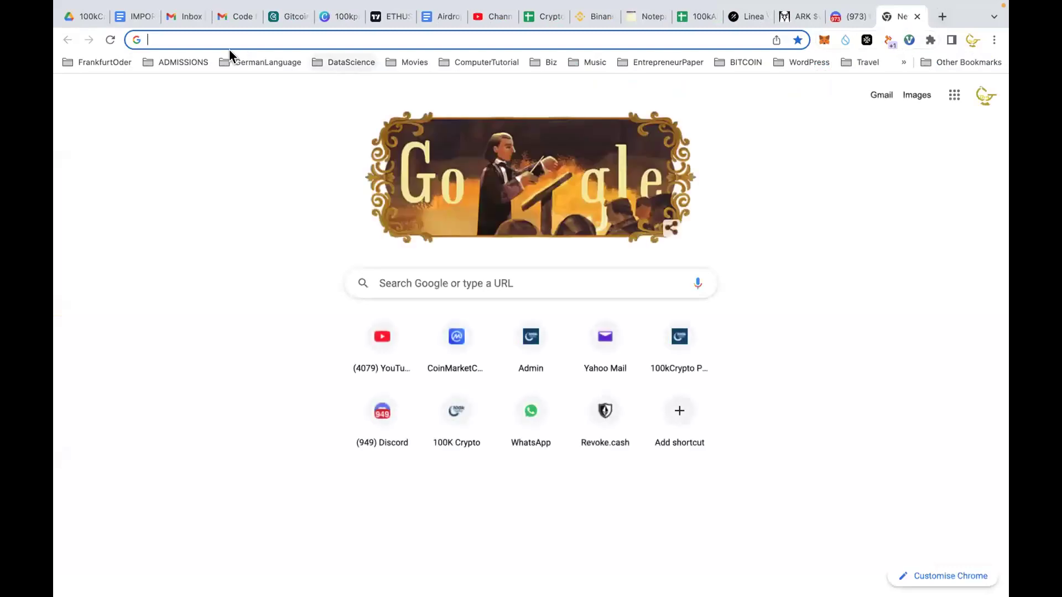
{"action": "type", "text": "tor"}
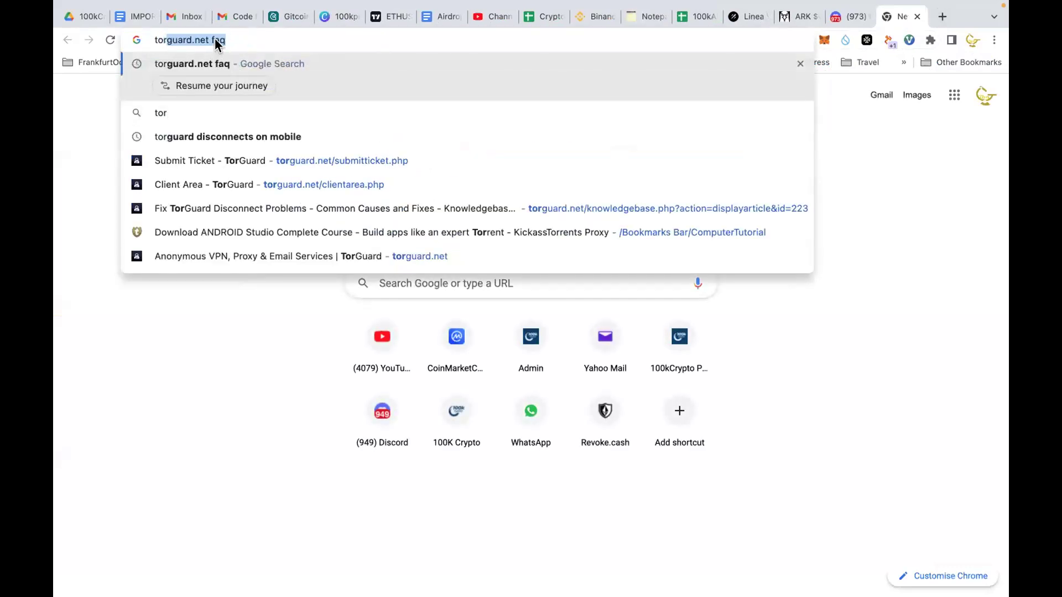
{"action": "left_click", "coordinate": [210, 39]}
{"action": "left_click_drag", "start_coordinate": [212, 40], "coordinate": [258, 40]}
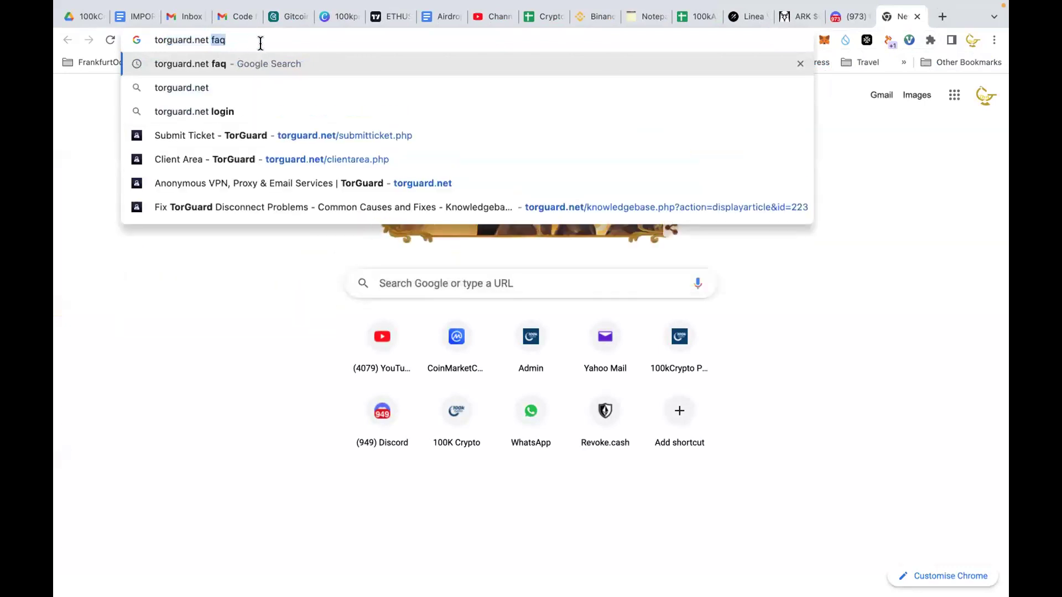
{"action": "key", "text": "Return"}
{"action": "left_click", "coordinate": [218, 212]}
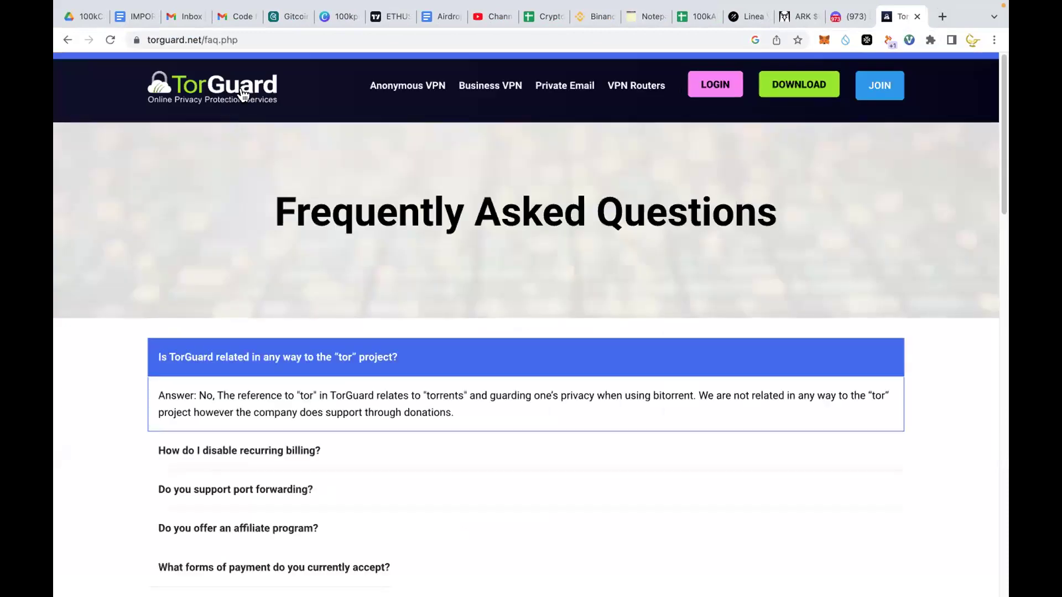
{"action": "left_click", "coordinate": [217, 87]}
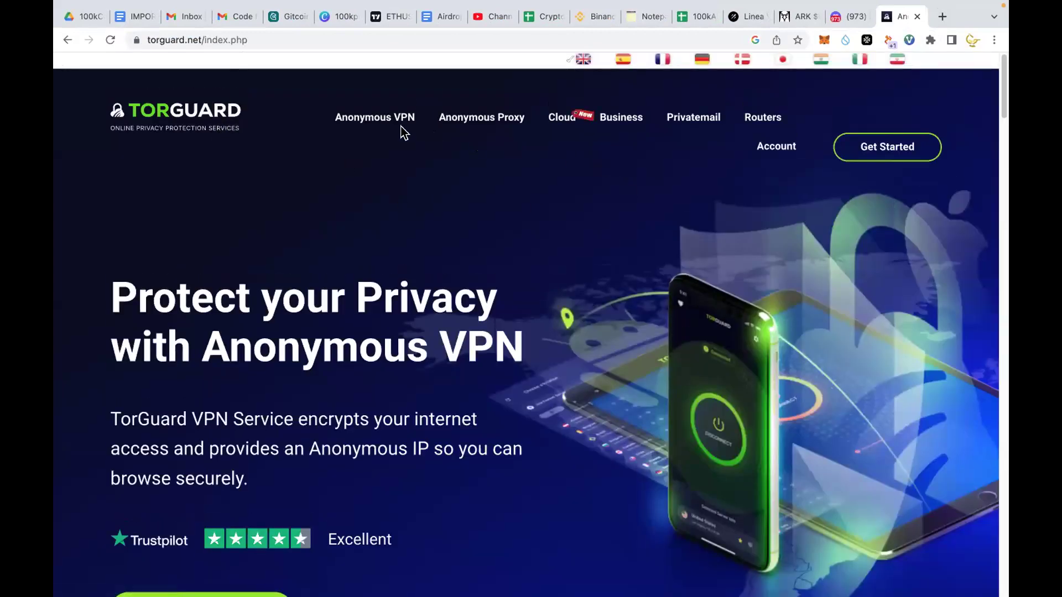
Scroll through the TorGuard homepage to review the Anonymous VPN pitch and plan features.
{"action": "scroll", "coordinate": [610, 289], "scroll_direction": "down", "scroll_amount": 20}
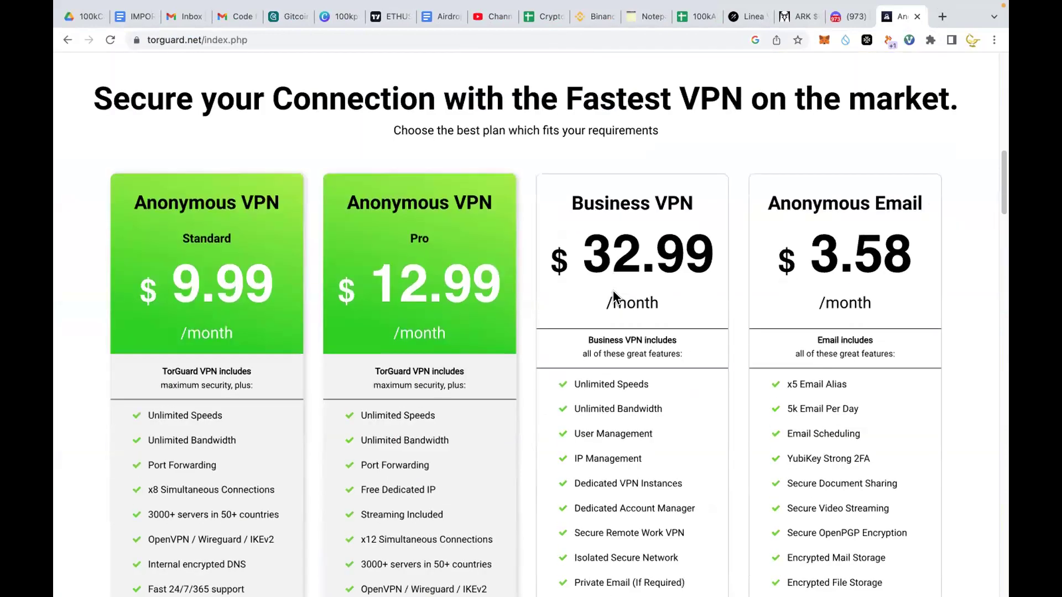
{"action": "scroll", "coordinate": [615, 310], "scroll_direction": "up", "scroll_amount": 20}
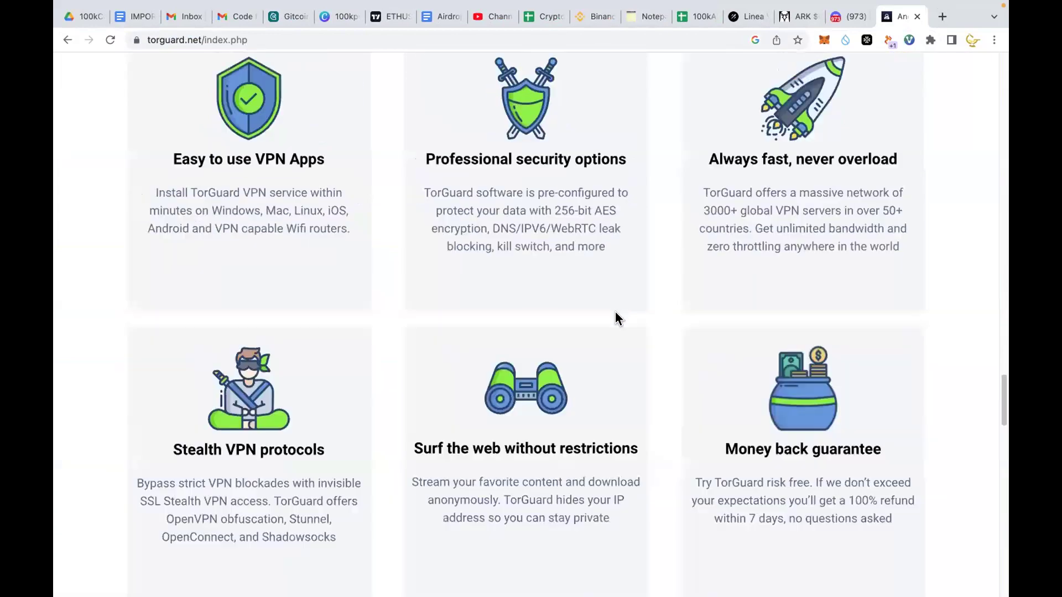
{"action": "scroll", "coordinate": [585, 320], "scroll_direction": "up", "scroll_amount": 5}
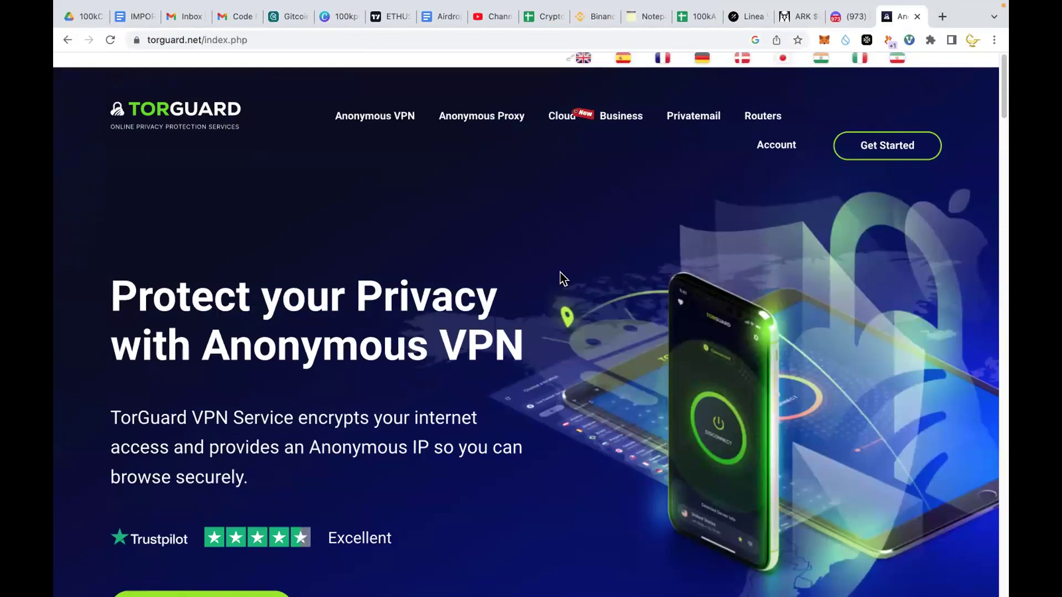
{"action": "scroll", "coordinate": [291, 325], "scroll_direction": "down", "scroll_amount": 6}
{"action": "scroll", "coordinate": [348, 284], "scroll_direction": "down", "scroll_amount": 7}
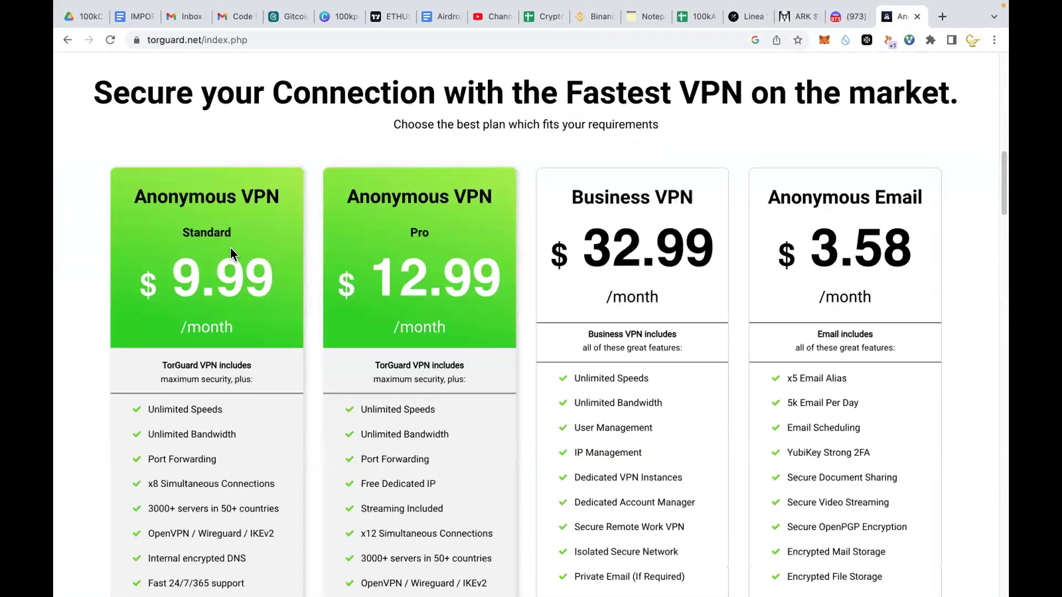
{"action": "scroll", "coordinate": [353, 217], "scroll_direction": "down", "scroll_amount": 2}
{"action": "scroll", "coordinate": [246, 232], "scroll_direction": "down", "scroll_amount": 5}
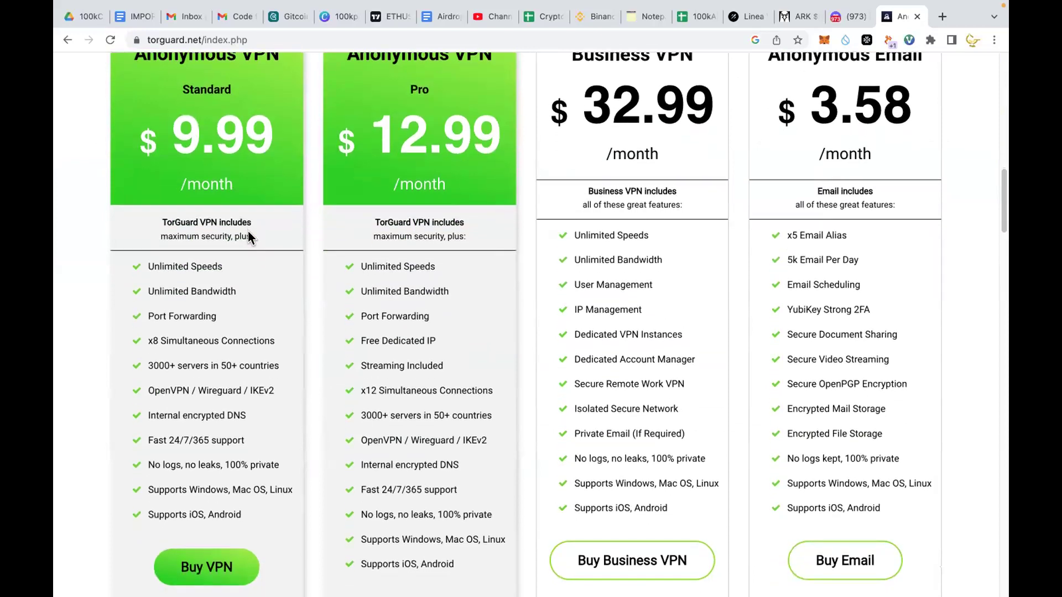
{"action": "scroll", "coordinate": [288, 285], "scroll_direction": "up", "scroll_amount": 8}
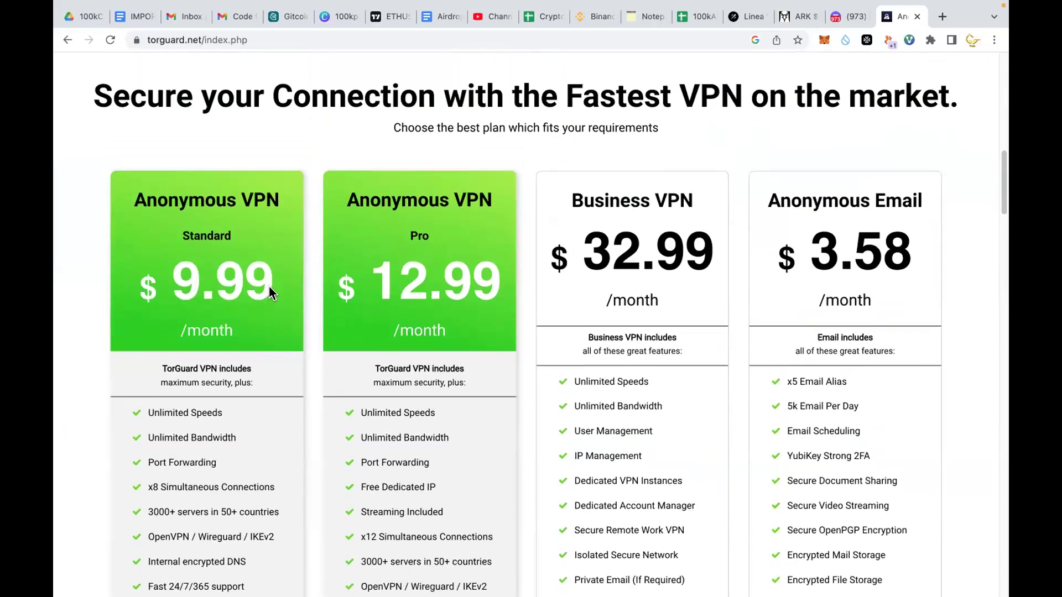
{"action": "scroll", "coordinate": [269, 288], "scroll_direction": "down", "scroll_amount": 14}
{"action": "scroll", "coordinate": [271, 293], "scroll_direction": "down", "scroll_amount": 18}
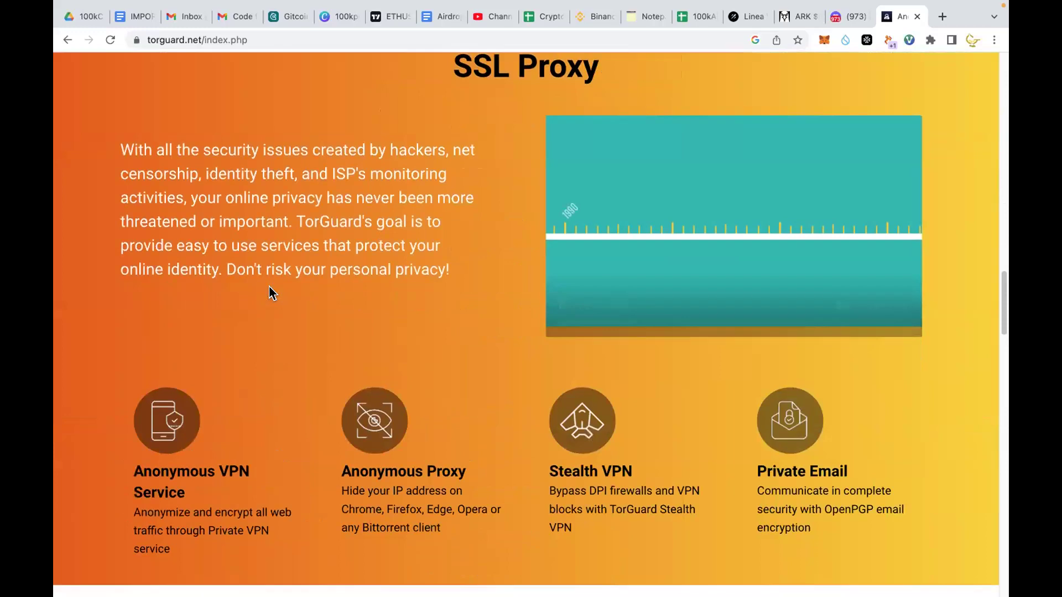
{"action": "scroll", "coordinate": [270, 292], "scroll_direction": "down", "scroll_amount": 10}
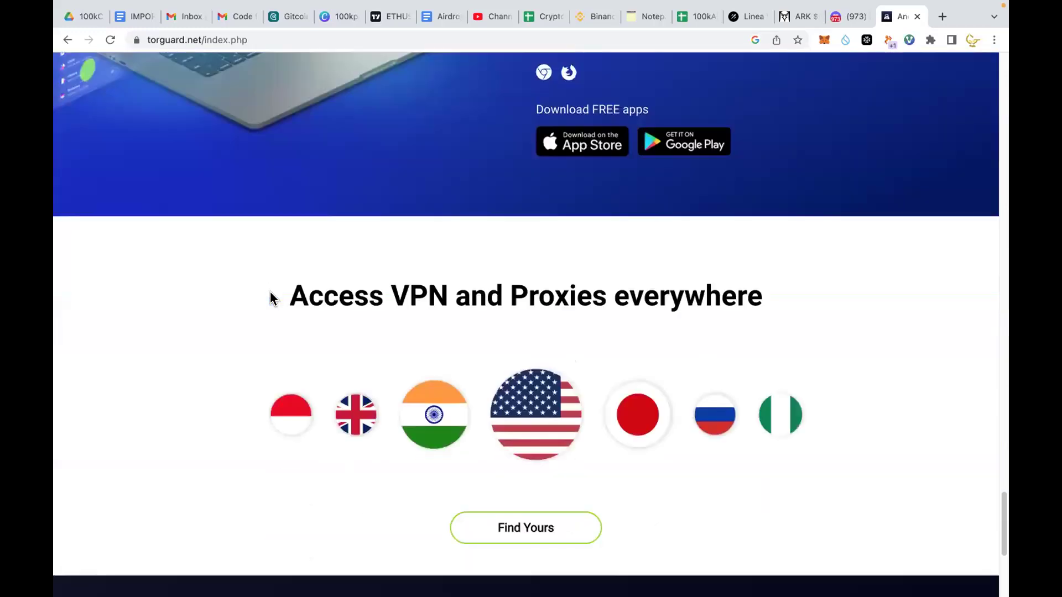
{"action": "scroll", "coordinate": [270, 291], "scroll_direction": "up", "scroll_amount": 7}
{"action": "scroll", "coordinate": [270, 290], "scroll_direction": "down", "scroll_amount": 2}
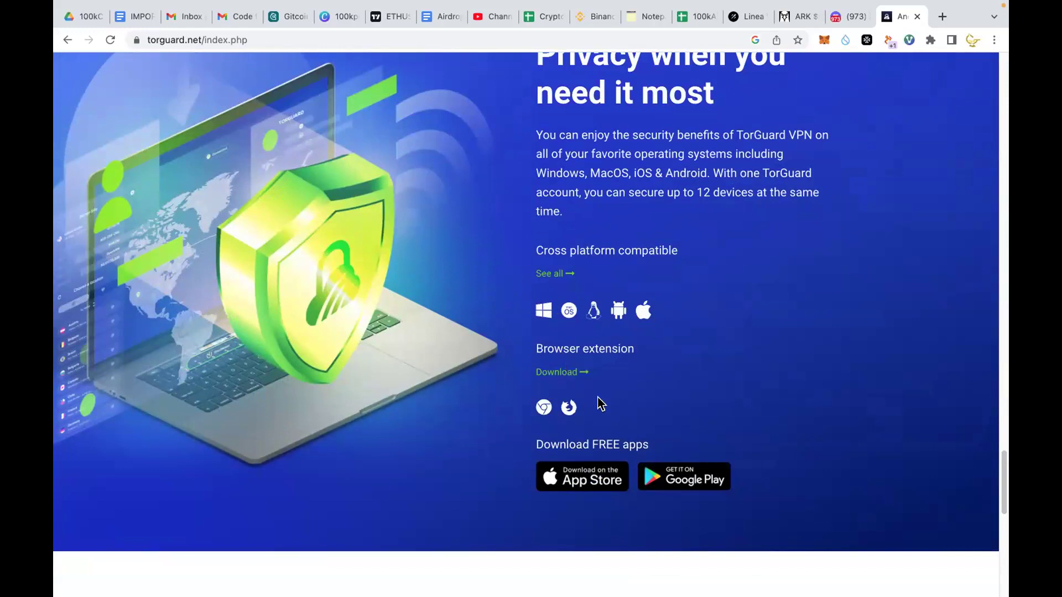
{"action": "scroll", "coordinate": [597, 426], "scroll_direction": "down", "scroll_amount": 1}
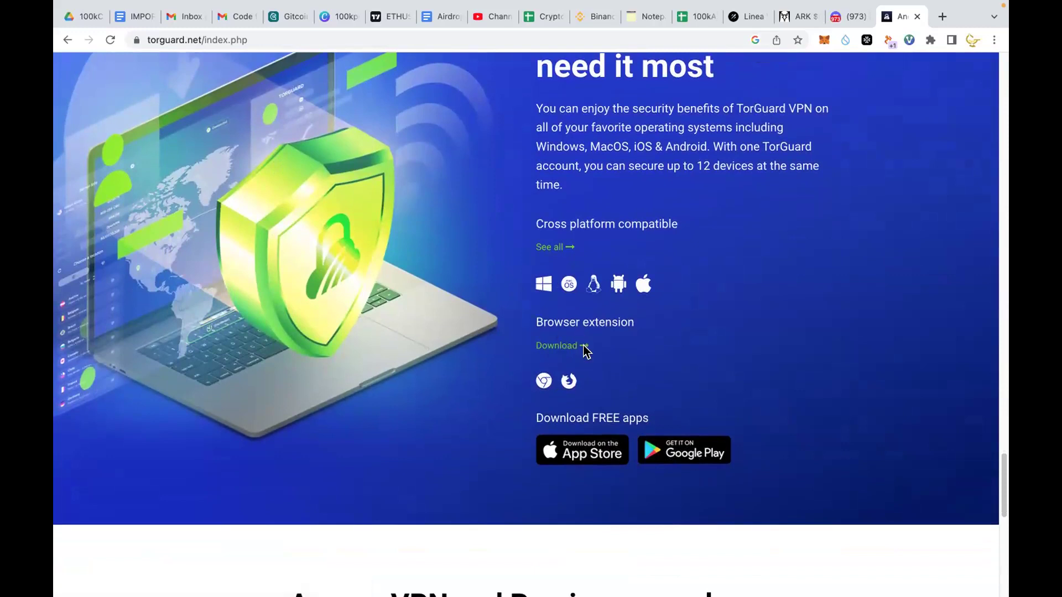
{"action": "scroll", "coordinate": [575, 347], "scroll_direction": "up", "scroll_amount": 1}
{"action": "scroll", "coordinate": [578, 332], "scroll_direction": "up", "scroll_amount": 1}
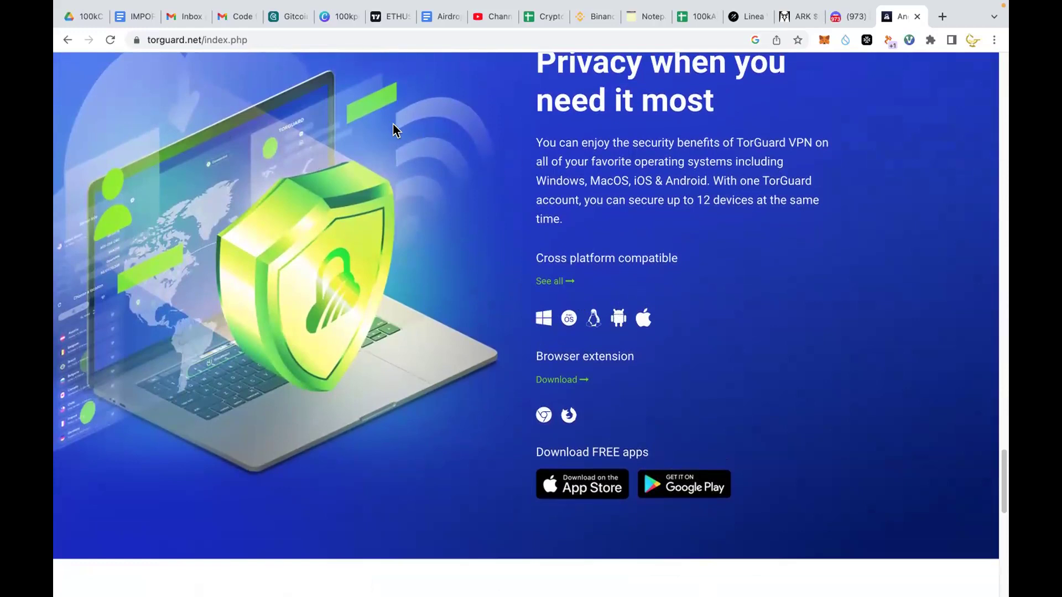
{"action": "scroll", "coordinate": [430, 200], "scroll_direction": "up", "scroll_amount": 20}
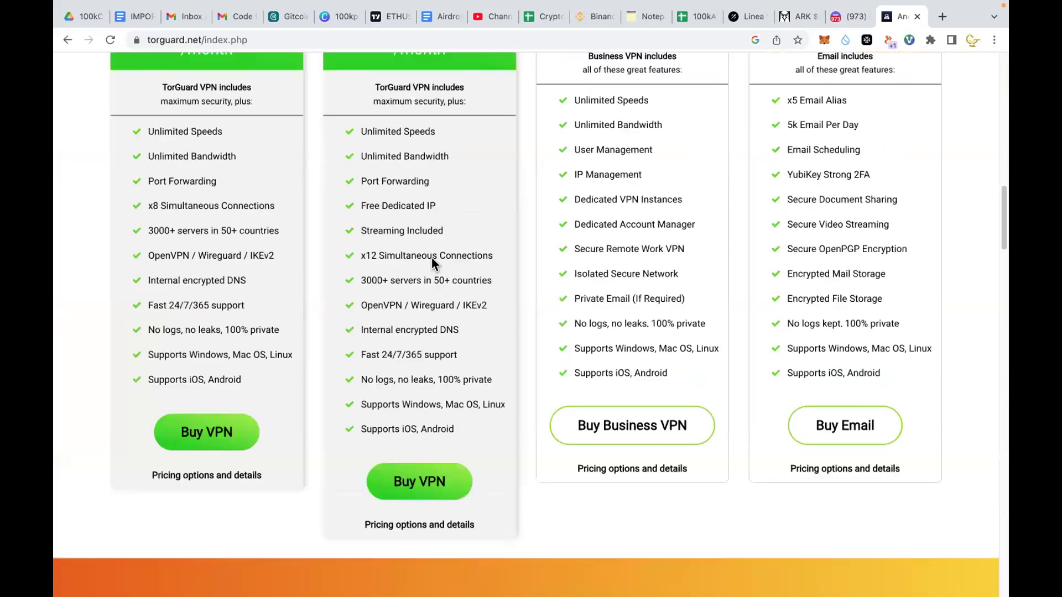
{"action": "scroll", "coordinate": [432, 264], "scroll_direction": "up", "scroll_amount": 10}
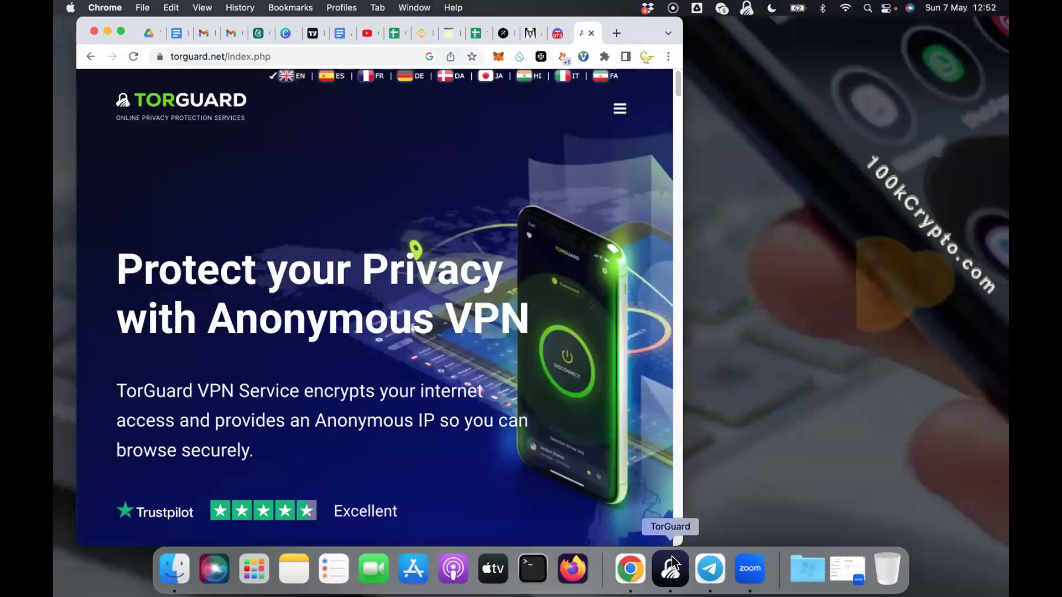
Bring up the TorGuard app and restore it from full screen to a normal window.
{"action": "left_click", "coordinate": [669, 568]}
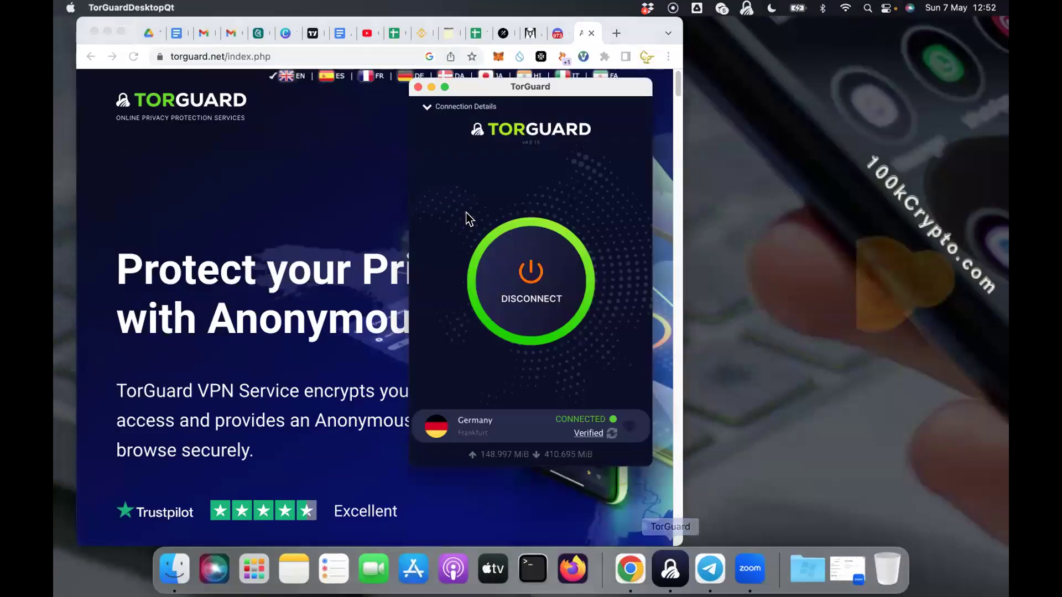
{"action": "left_click", "coordinate": [444, 88]}
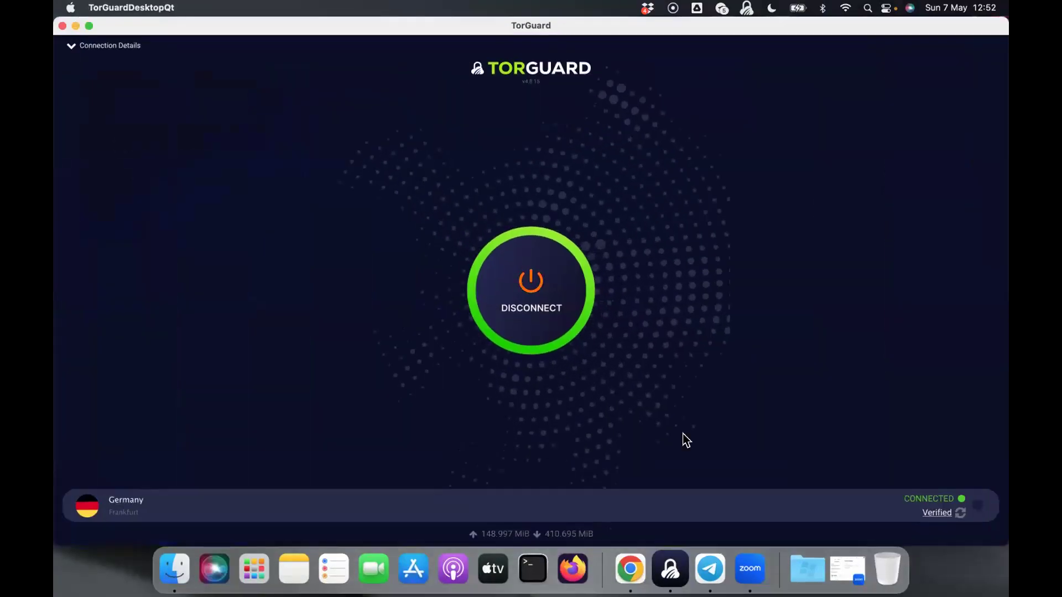
{"action": "left_click", "coordinate": [89, 26]}
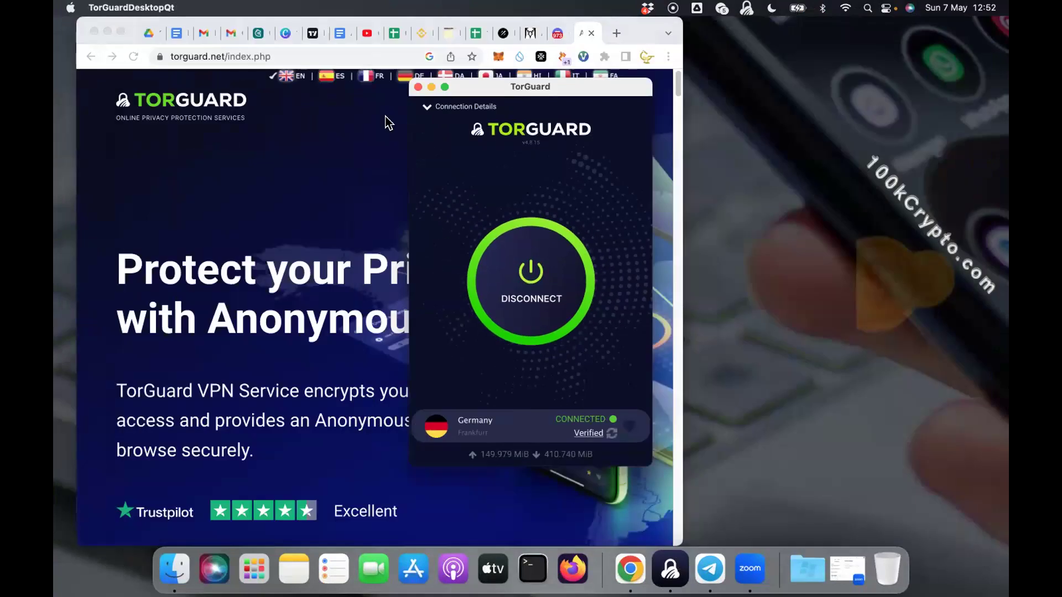
Disconnect and reconnect the VPN to Germany Frankfurt, then move the window lower-left.
{"action": "left_click", "coordinate": [536, 278]}
{"action": "left_click", "coordinate": [529, 271]}
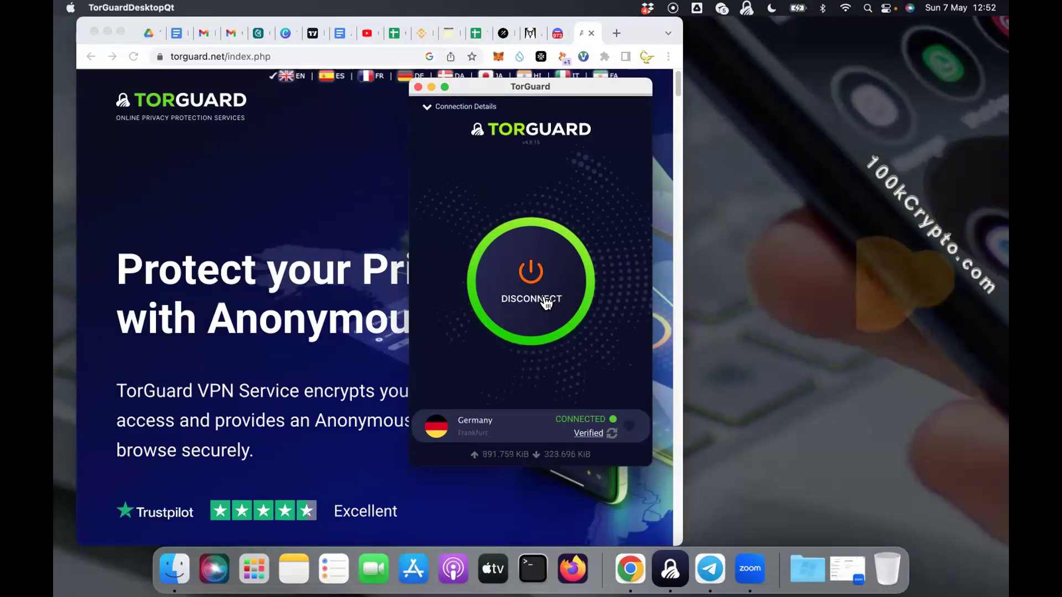
{"action": "left_click_drag", "start_coordinate": [560, 89], "coordinate": [513, 148]}
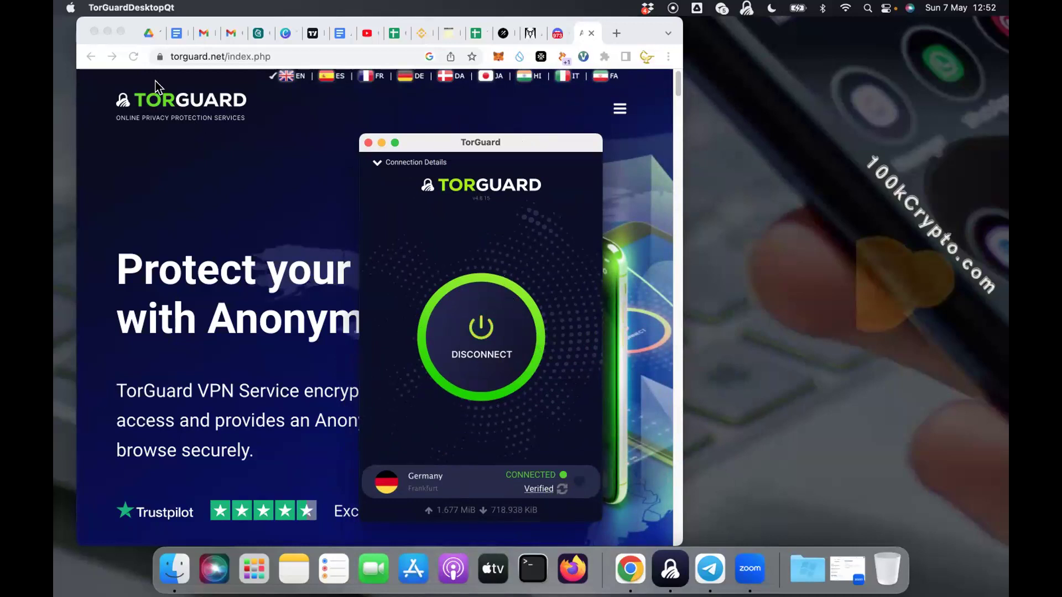
Check the connected TorGuard app, then leave Chrome full screen on the torguard.net homepage.
{"action": "left_click", "coordinate": [114, 29]}
{"action": "key", "text": "ctrl+super+f"}
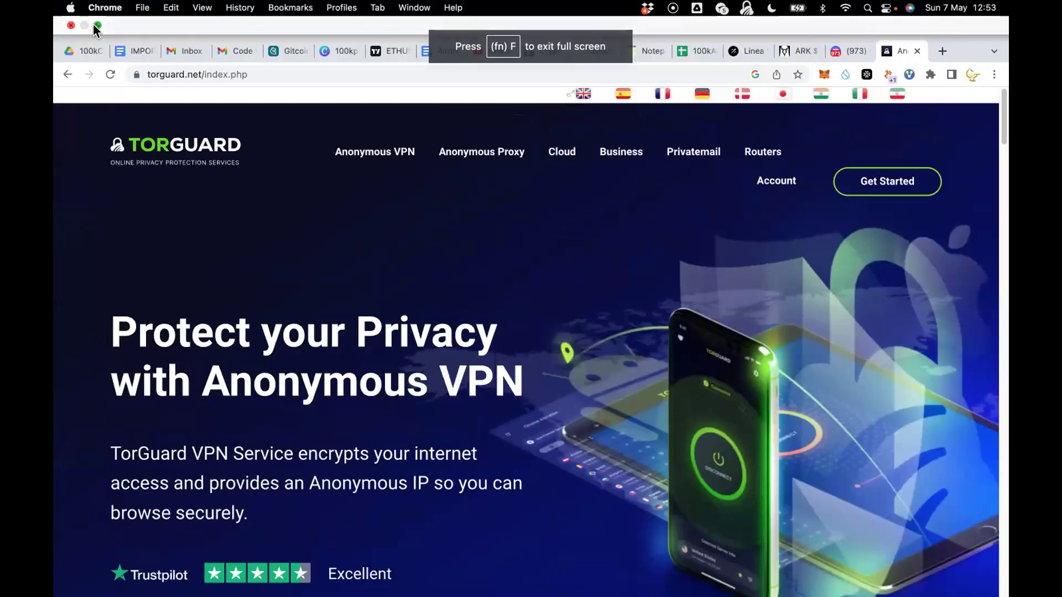
{"action": "left_click", "coordinate": [93, 25]}
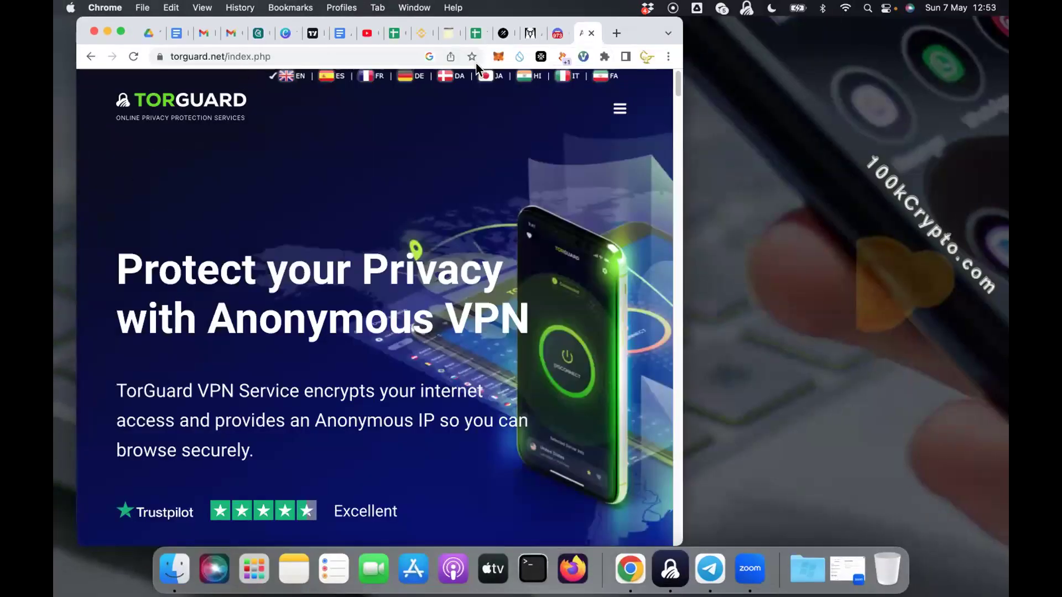
{"action": "left_click", "coordinate": [118, 31]}
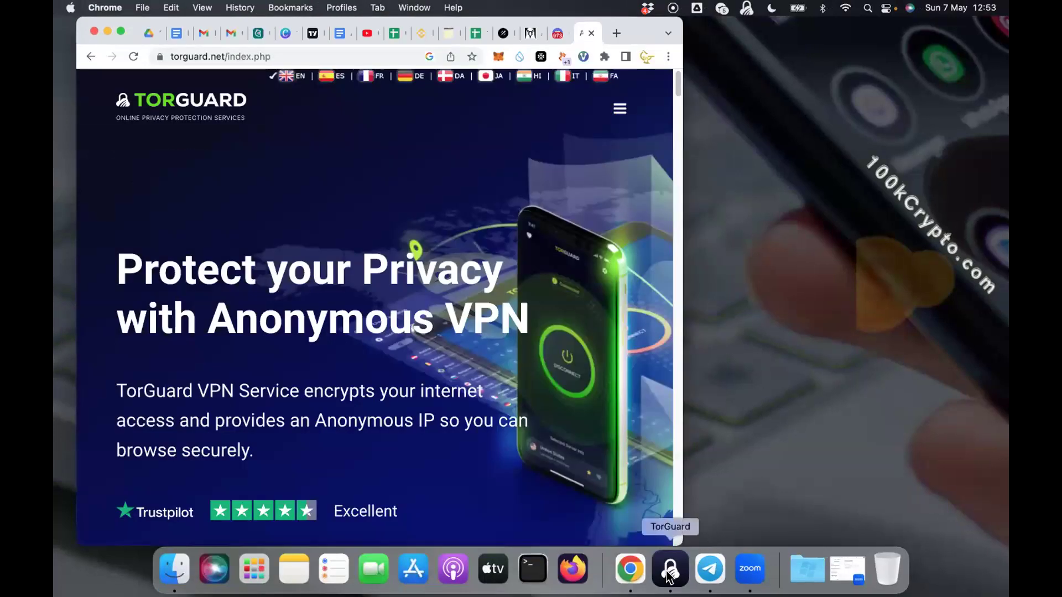
{"action": "left_click", "coordinate": [670, 569]}
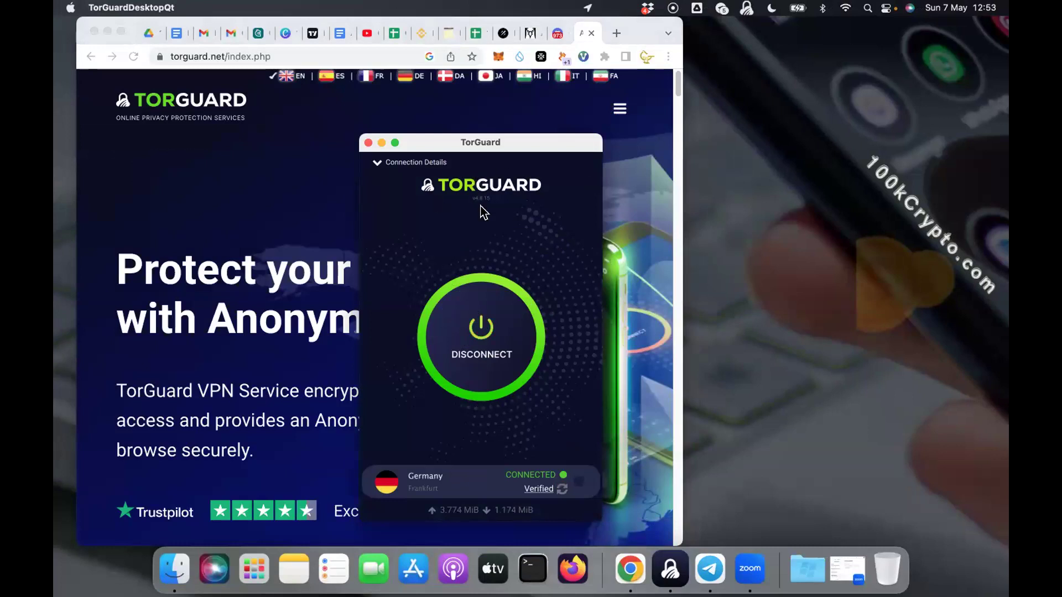
{"action": "left_click", "coordinate": [127, 32]}
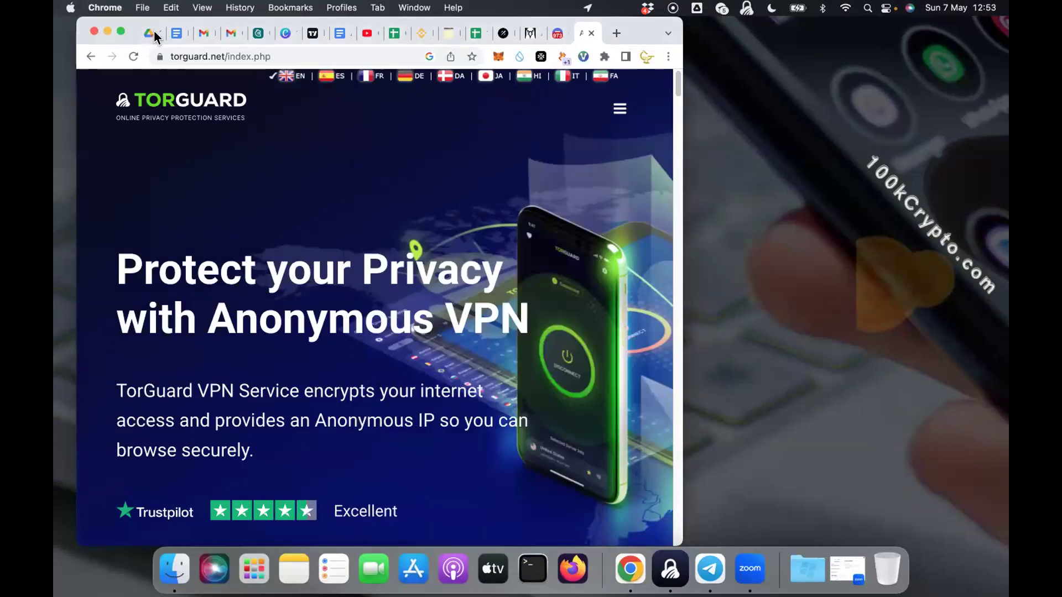
{"action": "left_click", "coordinate": [121, 32]}
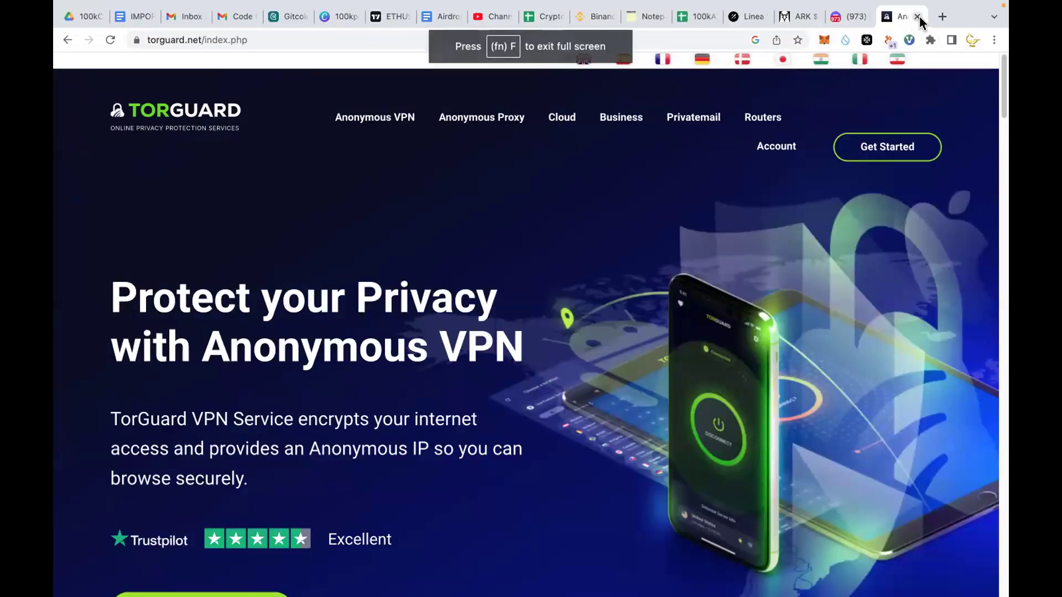
Search 'what is my ip' in a new tab, highlight 93.177.73.210, then return to TorGuard.
{"action": "left_click", "coordinate": [942, 17]}
{"action": "type", "text": "w"}
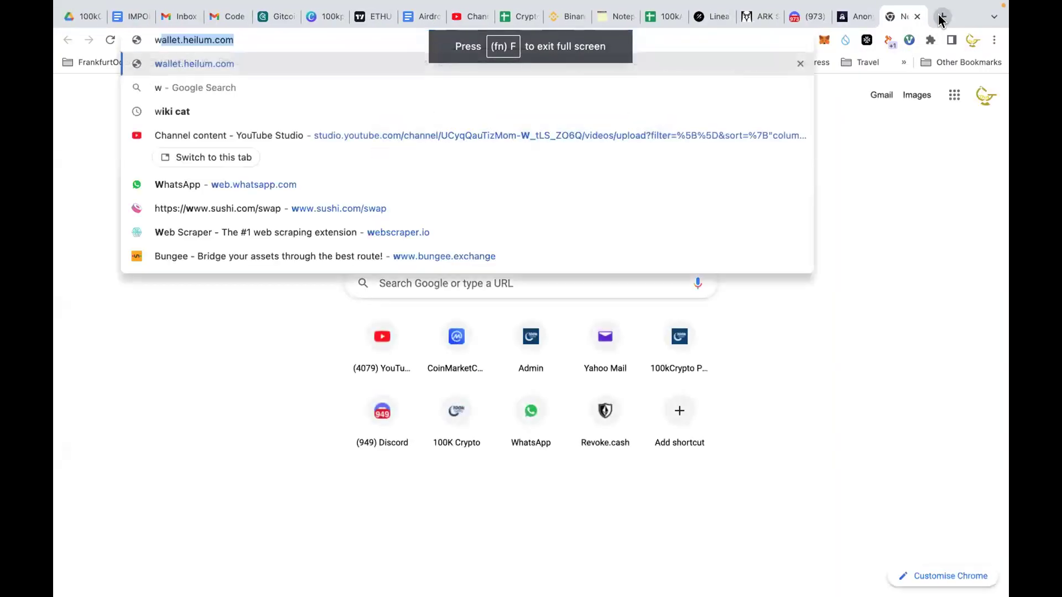
{"action": "type", "text": "hat is my"}
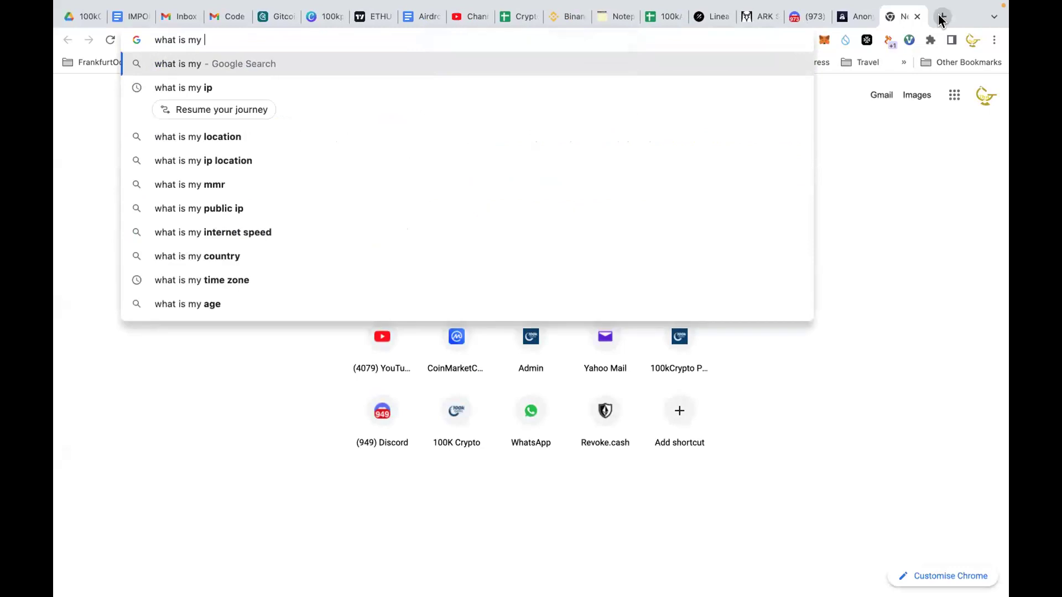
{"action": "type", "text": "ip"}
{"action": "key", "text": "Return"}
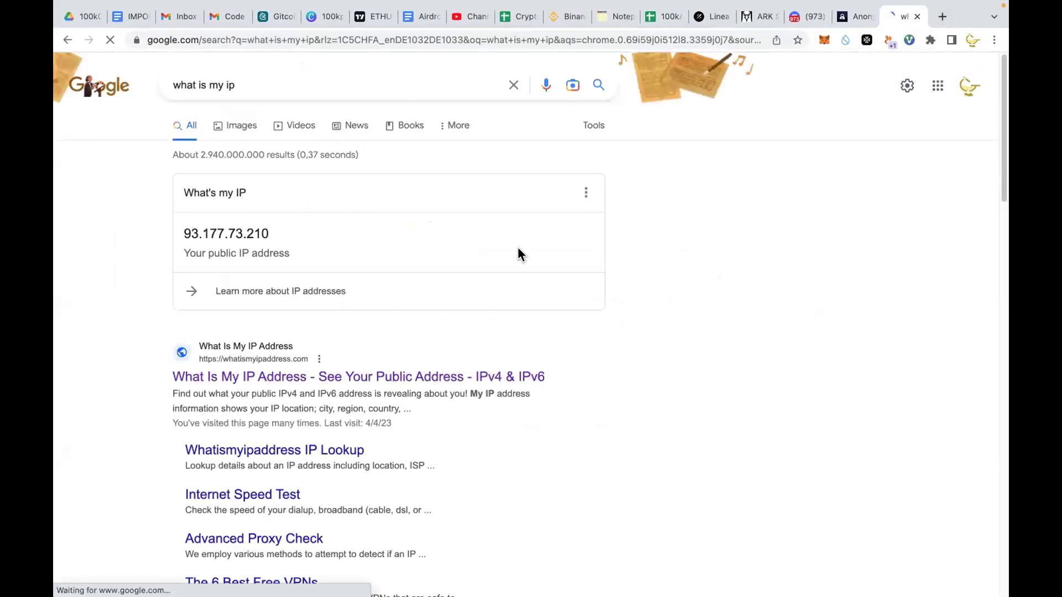
{"action": "left_click_drag", "start_coordinate": [184, 230], "coordinate": [315, 232]}
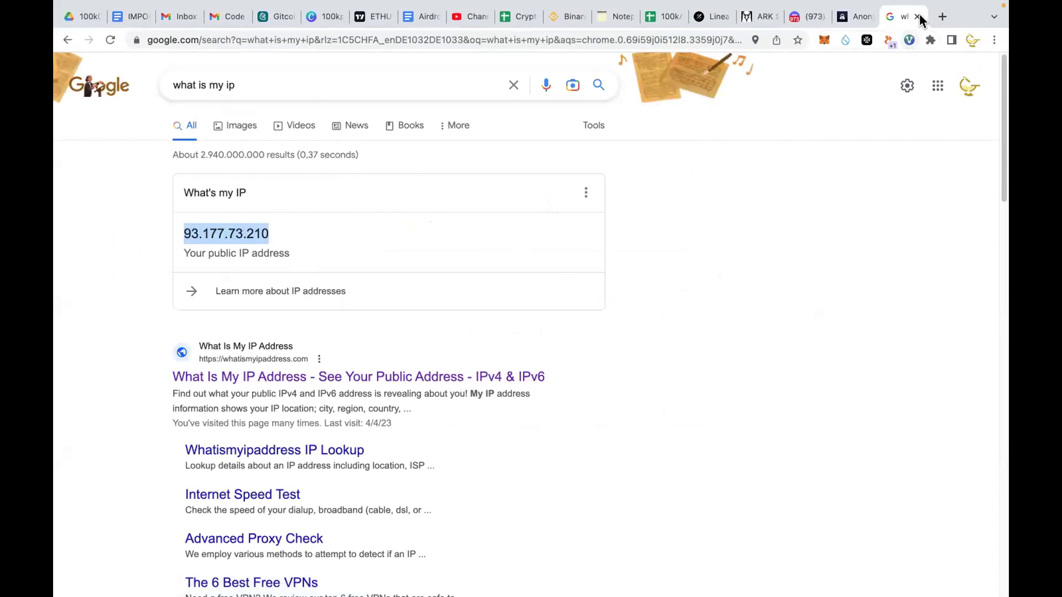
{"action": "left_click", "coordinate": [855, 16]}
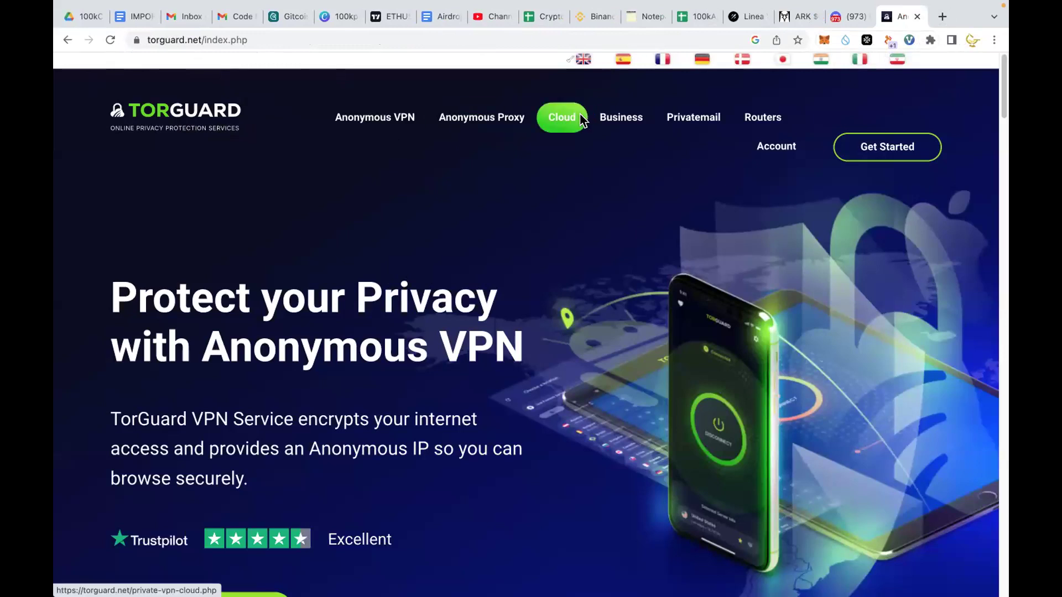
{"action": "mouse_move", "coordinate": [65, 10]}
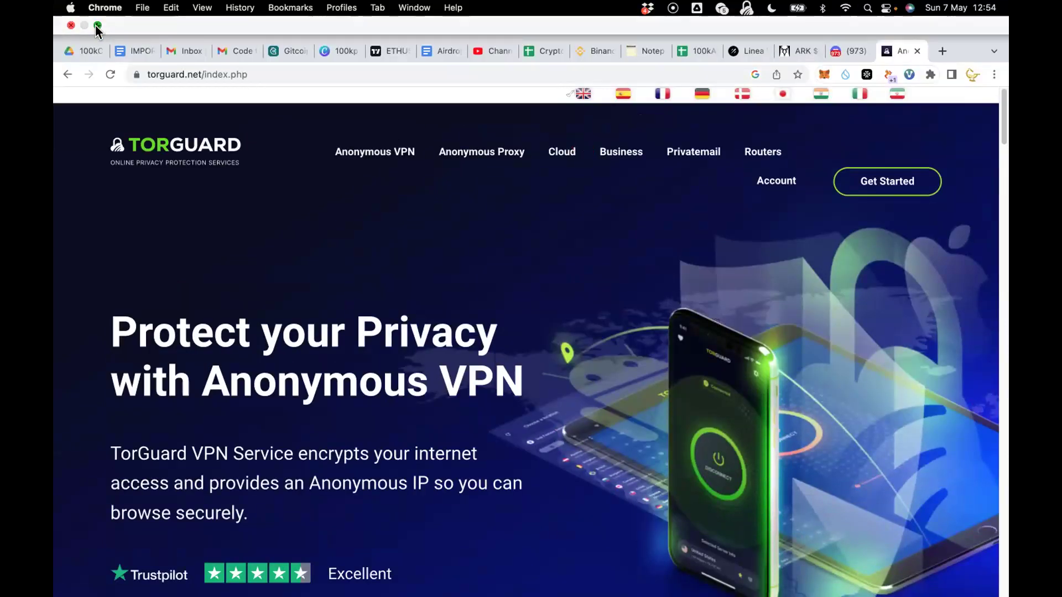
{"action": "left_click", "coordinate": [97, 25]}
{"action": "left_click", "coordinate": [107, 25]}
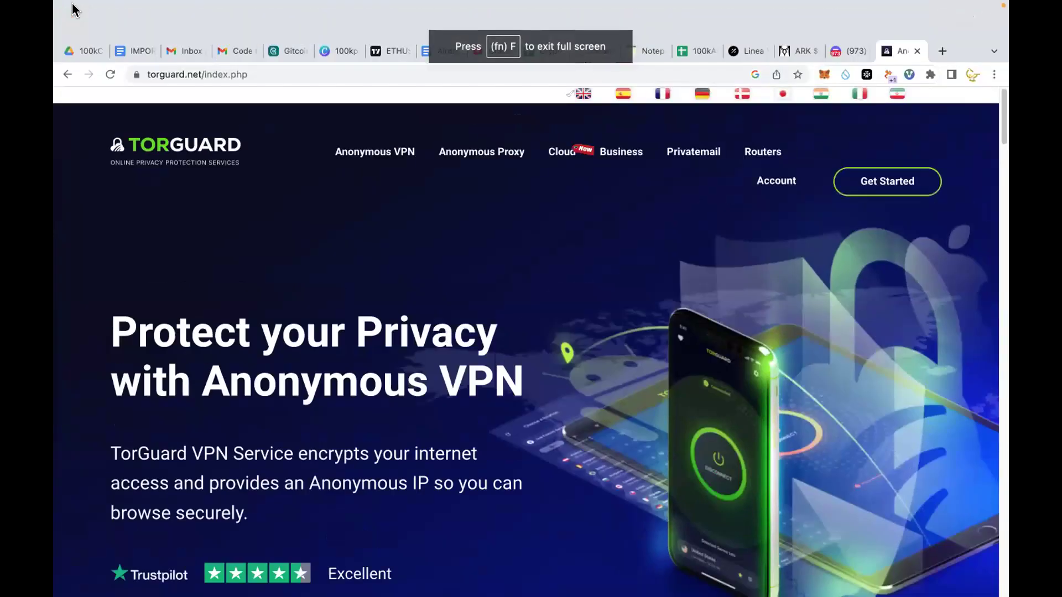
{"action": "mouse_move", "coordinate": [74, 10]}
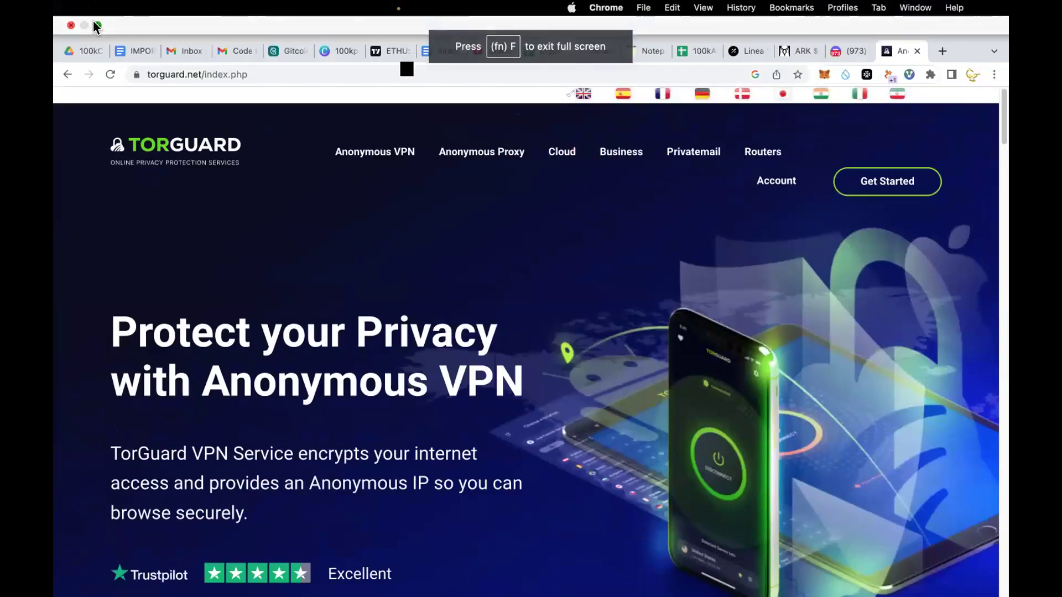
{"action": "key", "text": "ctrl+super+f"}
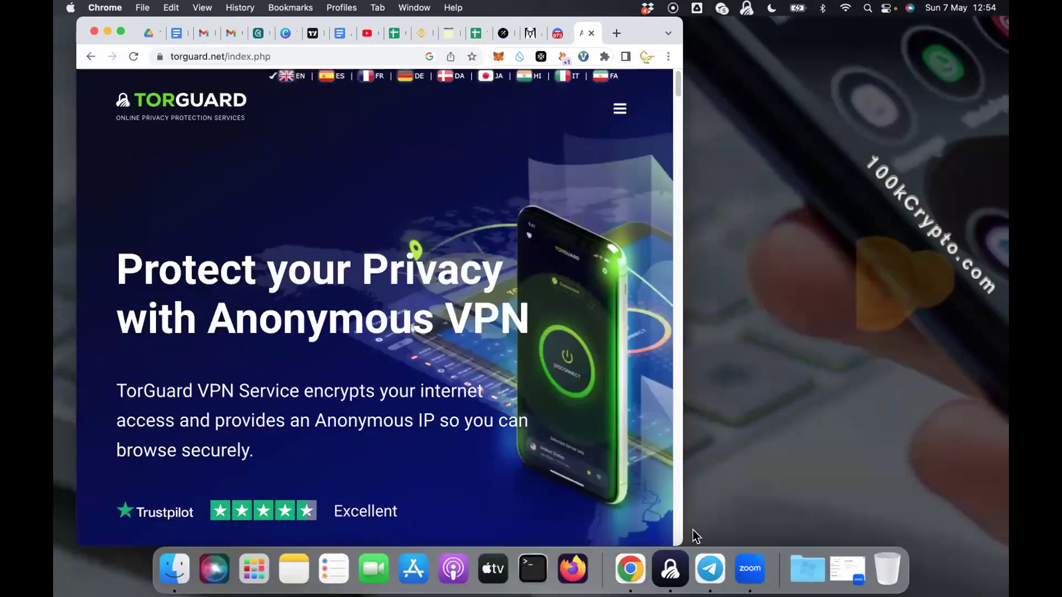
{"action": "left_click", "coordinate": [670, 568]}
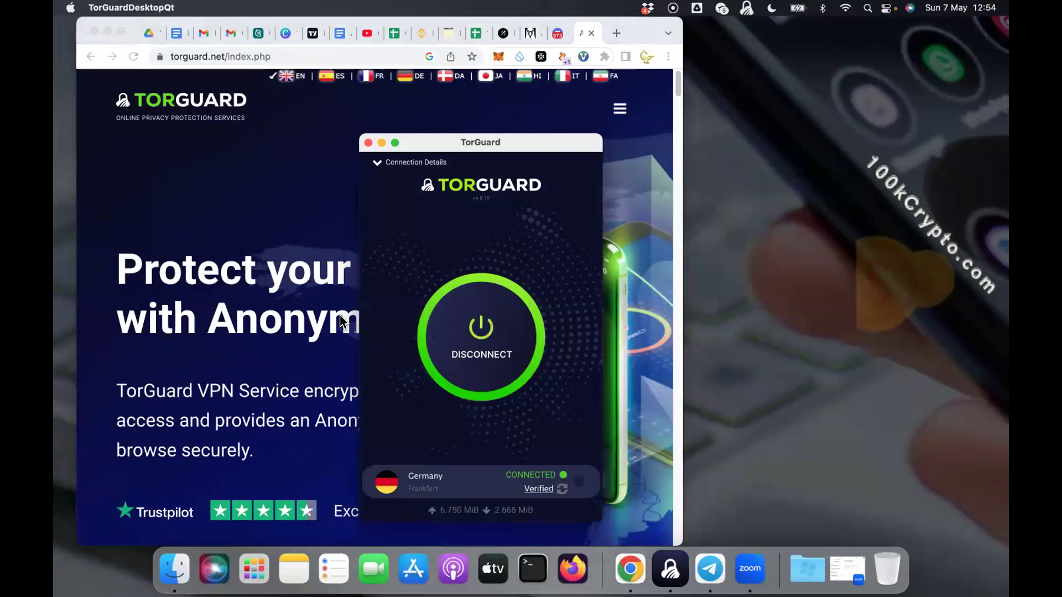
{"action": "left_click", "coordinate": [121, 31]}
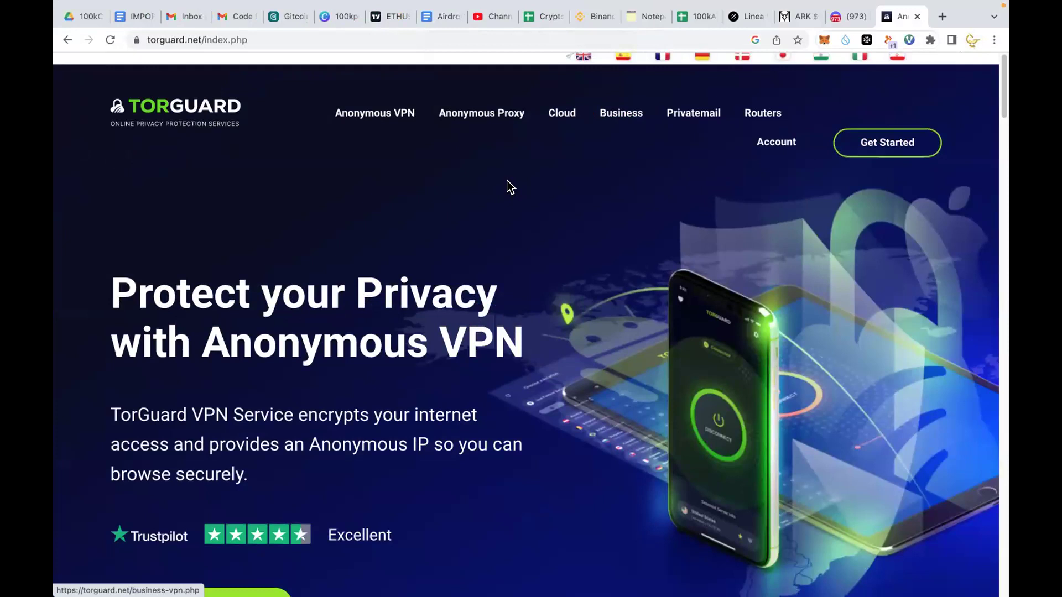
{"action": "scroll", "coordinate": [505, 185], "scroll_direction": "down", "scroll_amount": 5}
{"action": "scroll", "coordinate": [505, 185], "scroll_direction": "up", "scroll_amount": 5}
{"action": "left_click", "coordinate": [971, 40]}
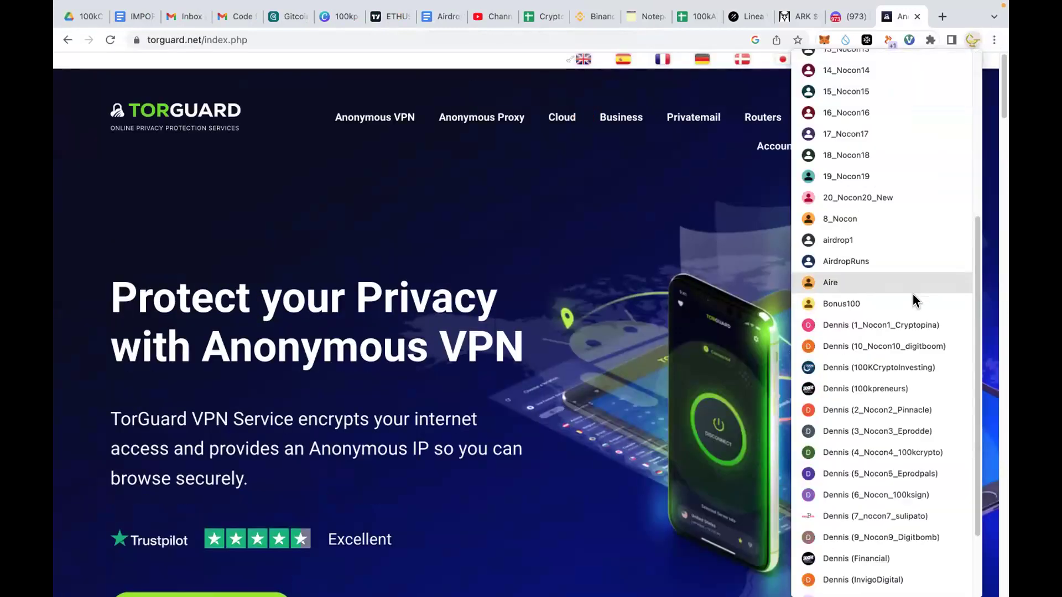
{"action": "left_click", "coordinate": [638, 215]}
{"action": "scroll", "coordinate": [709, 220], "scroll_direction": "down", "scroll_amount": 5}
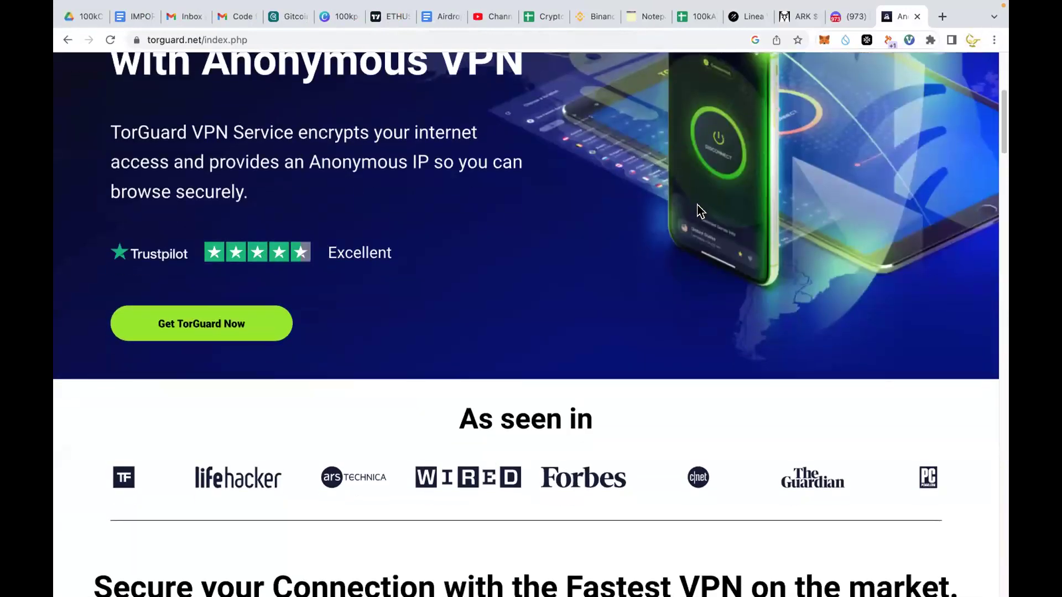
{"action": "scroll", "coordinate": [655, 216], "scroll_direction": "up", "scroll_amount": 5}
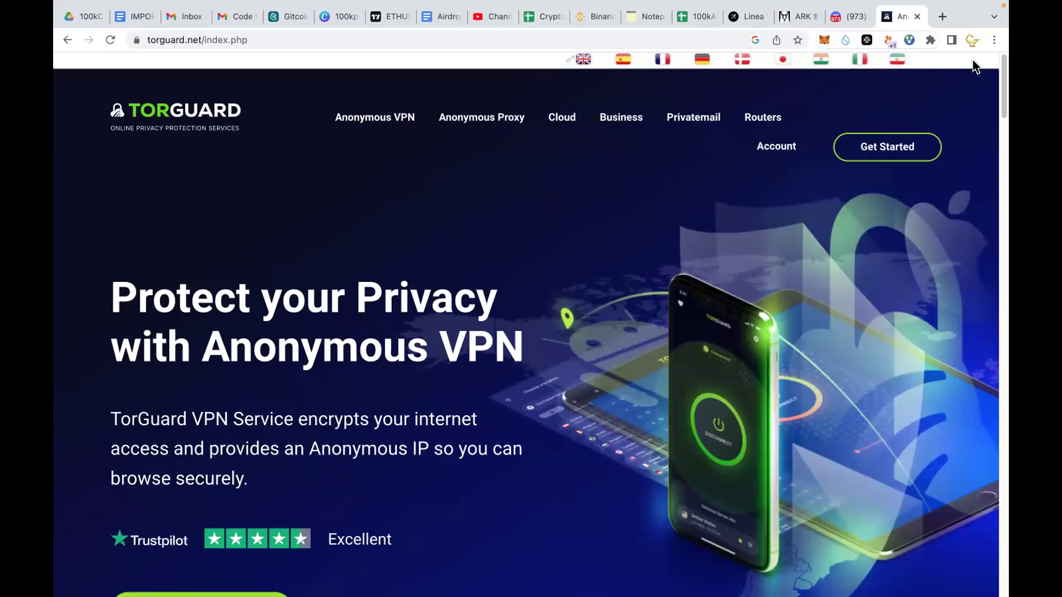
{"action": "mouse_move", "coordinate": [206, 27]}
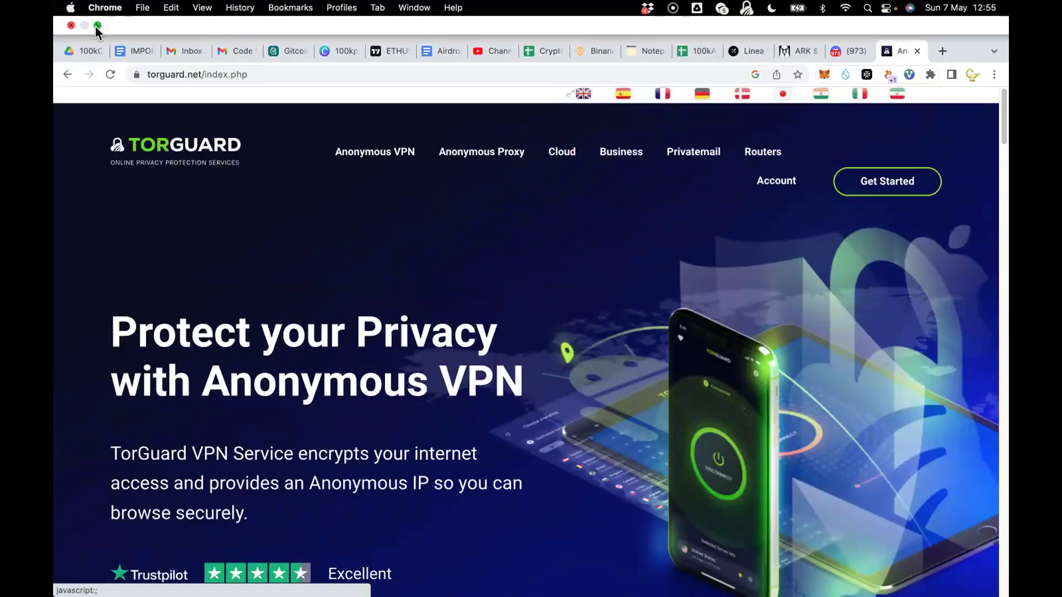
{"action": "left_click", "coordinate": [97, 25]}
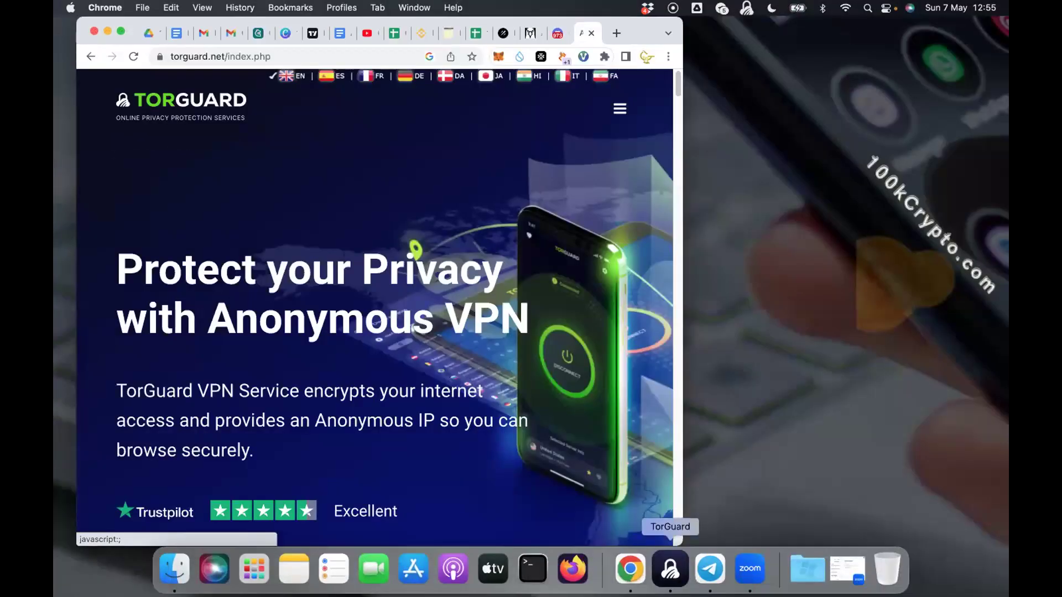
{"action": "left_click", "coordinate": [670, 567]}
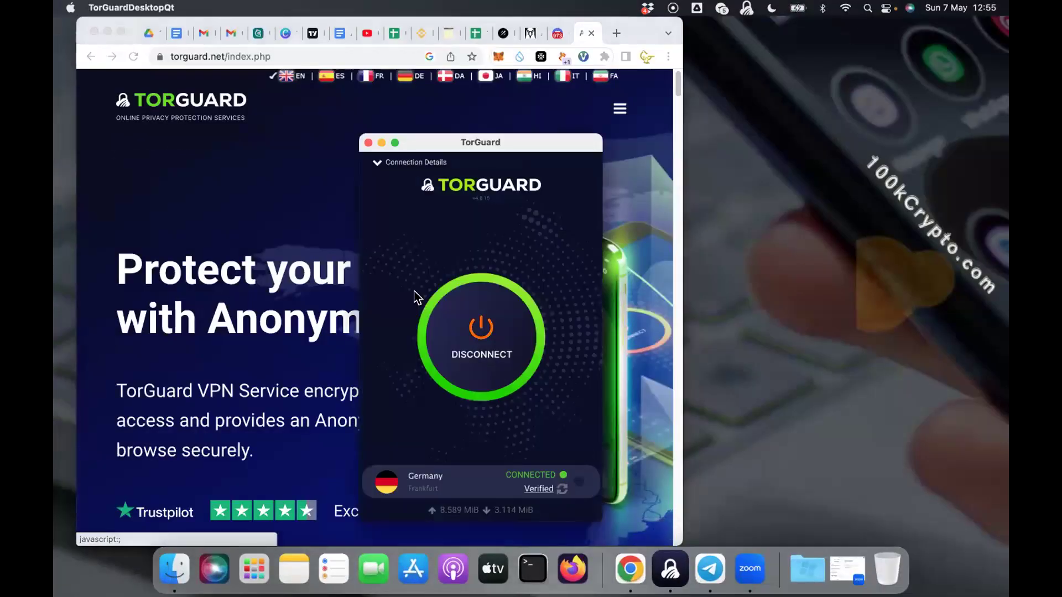
{"action": "left_click", "coordinate": [119, 31]}
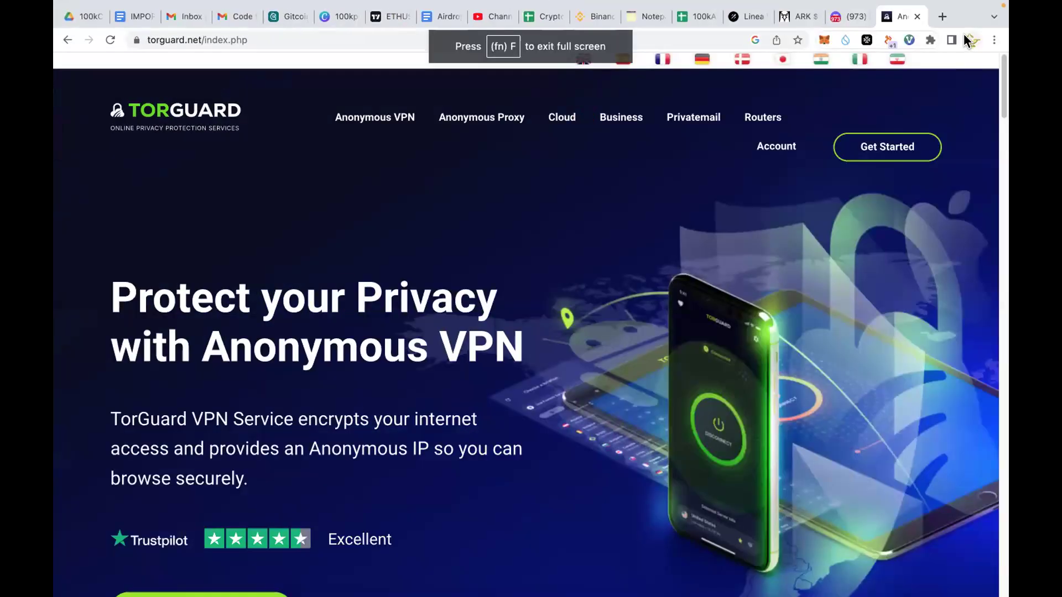
{"action": "left_click", "coordinate": [967, 37]}
{"action": "scroll", "coordinate": [868, 343], "scroll_direction": "down", "scroll_amount": 3}
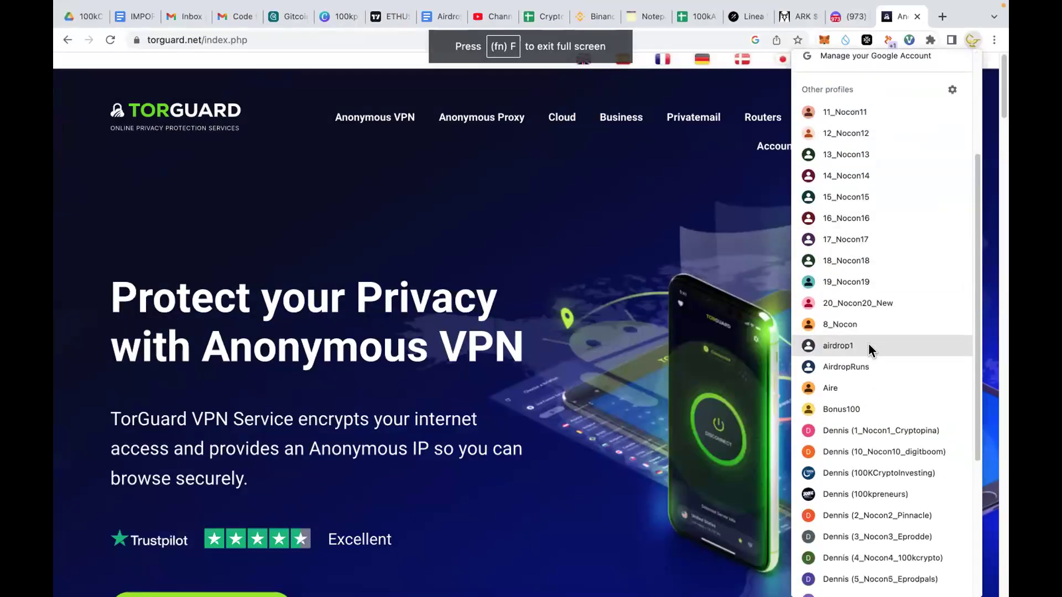
{"action": "left_click", "coordinate": [878, 330]}
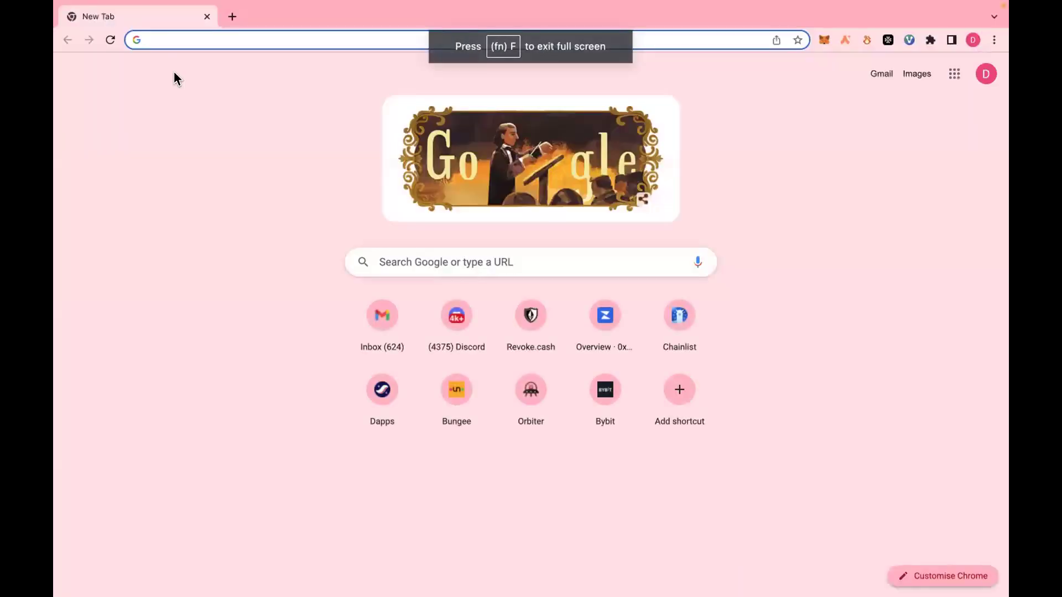
{"action": "left_click", "coordinate": [270, 39]}
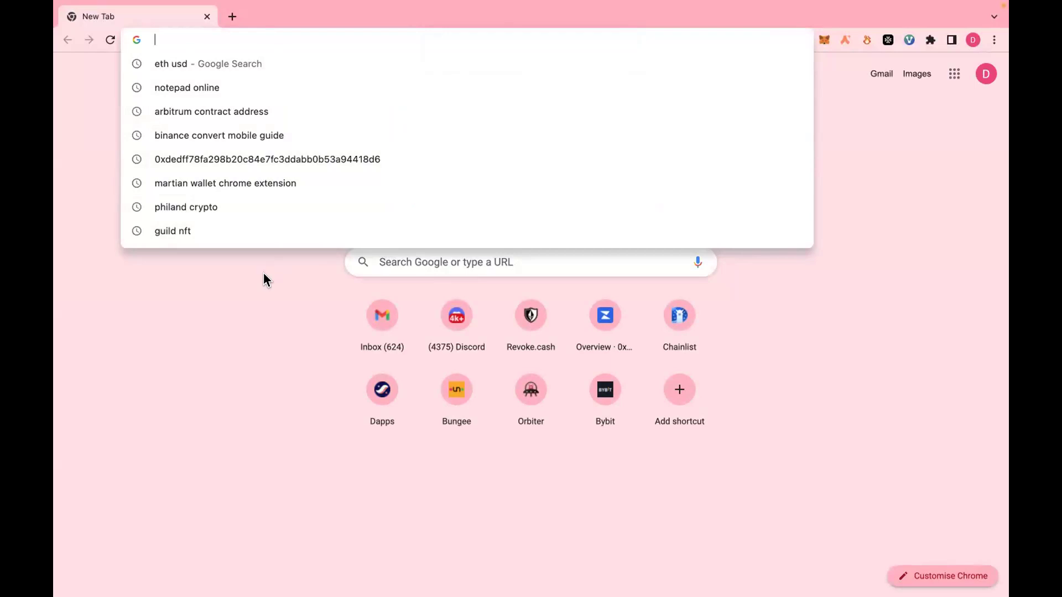
{"action": "left_click", "coordinate": [344, 299]}
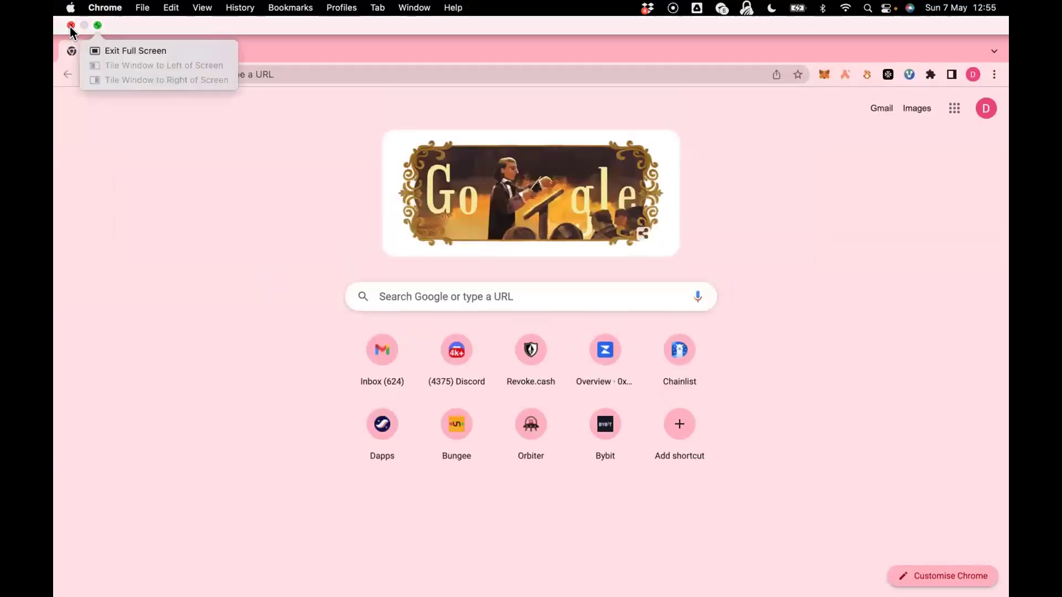
{"action": "left_click", "coordinate": [71, 25]}
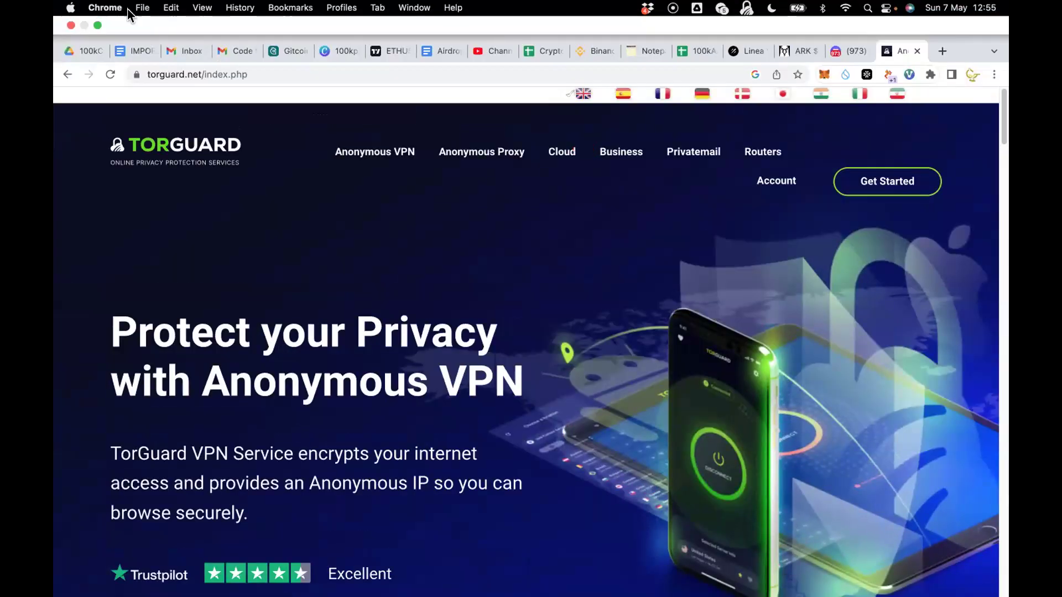
{"action": "left_click", "coordinate": [95, 24]}
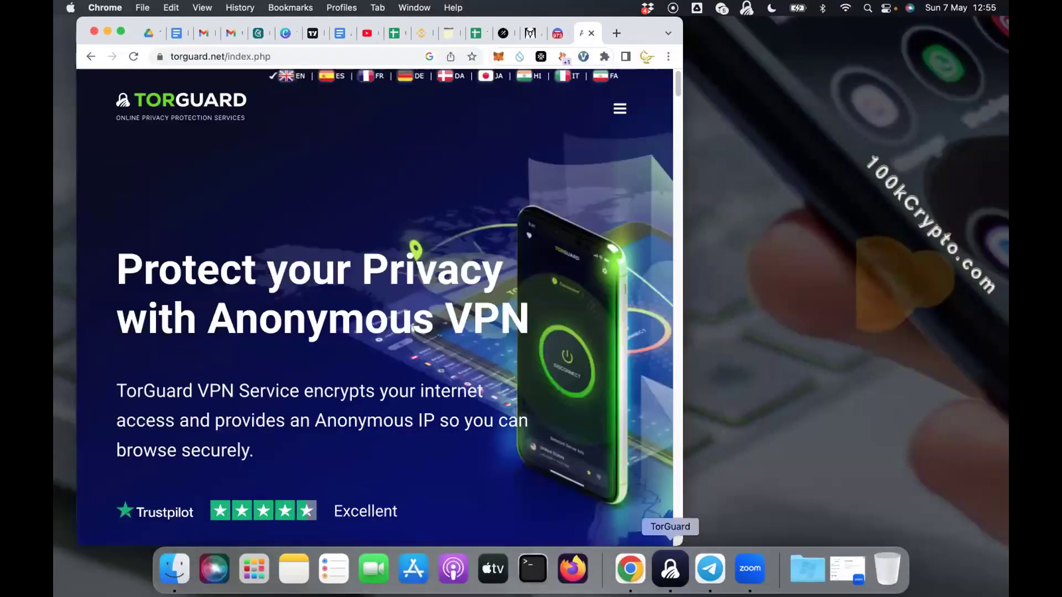
{"action": "left_click", "coordinate": [670, 569]}
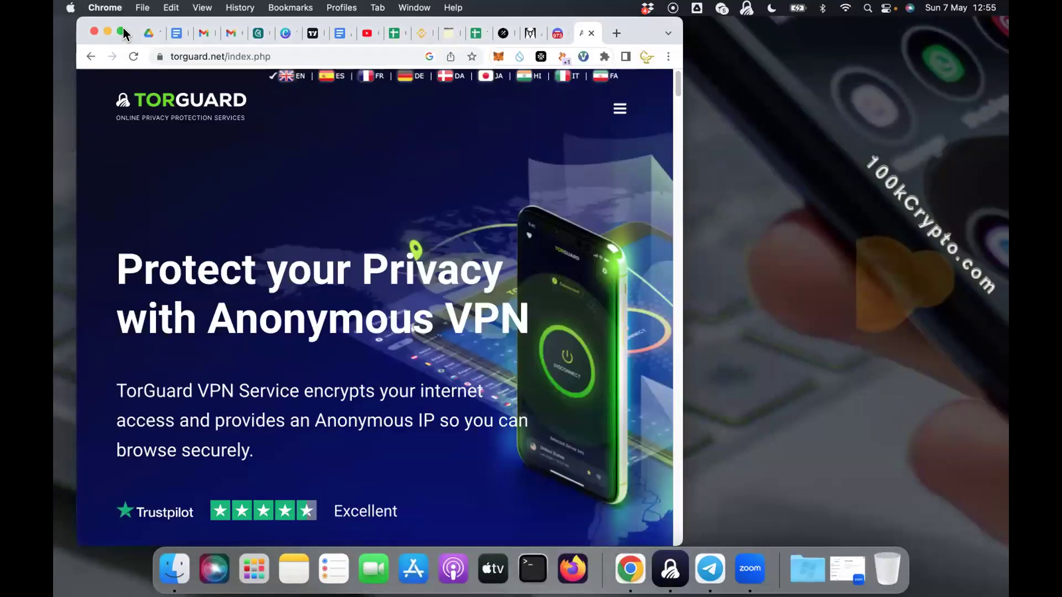
{"action": "left_click", "coordinate": [119, 33]}
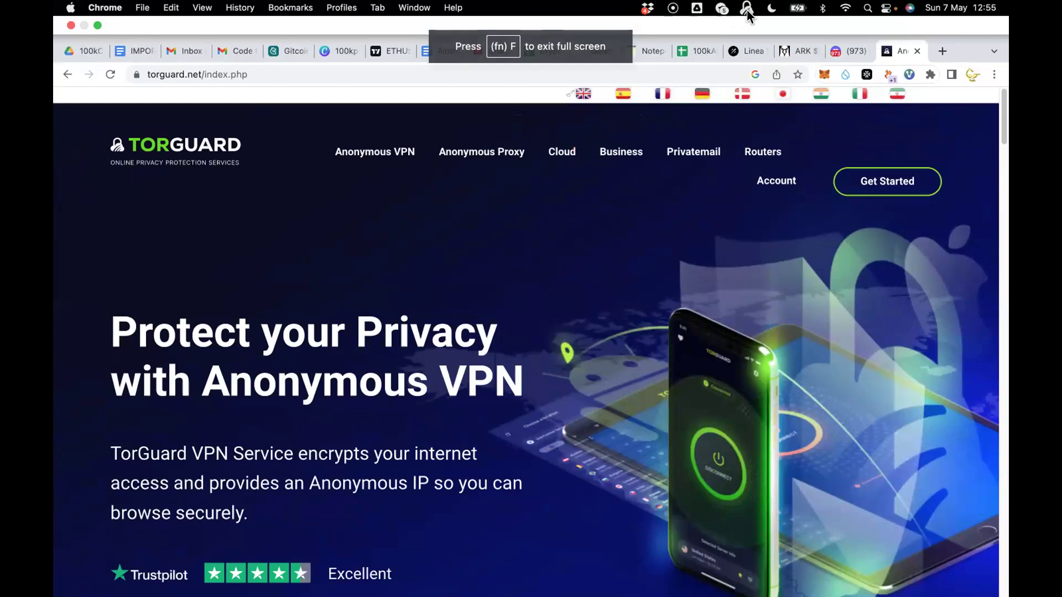
Disconnect the VPN from the TorGuard menu-bar icon.
{"action": "left_click", "coordinate": [746, 8]}
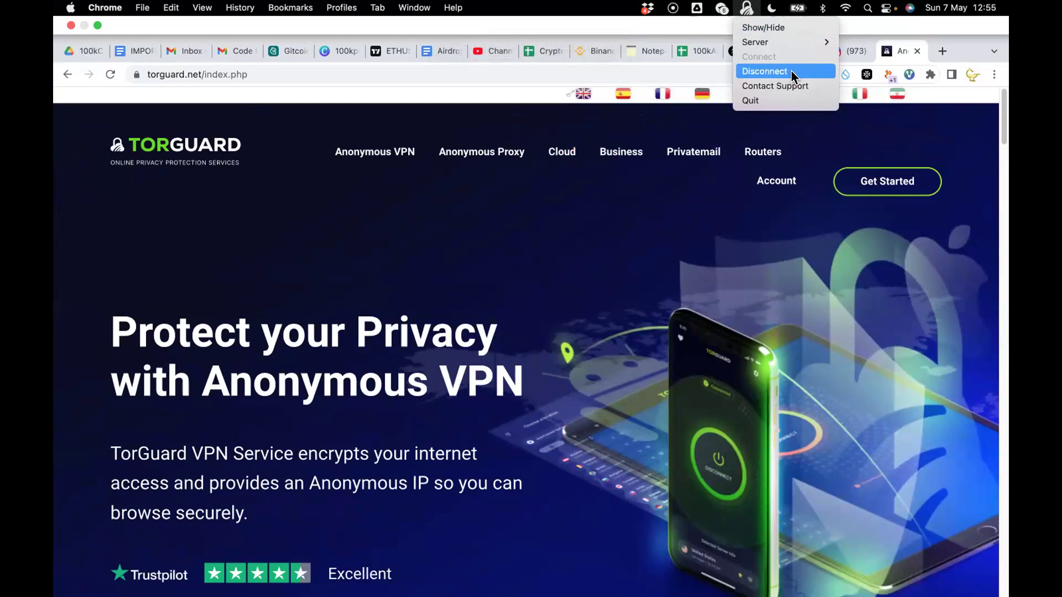
{"action": "left_click", "coordinate": [762, 77]}
{"action": "left_click", "coordinate": [675, 247]}
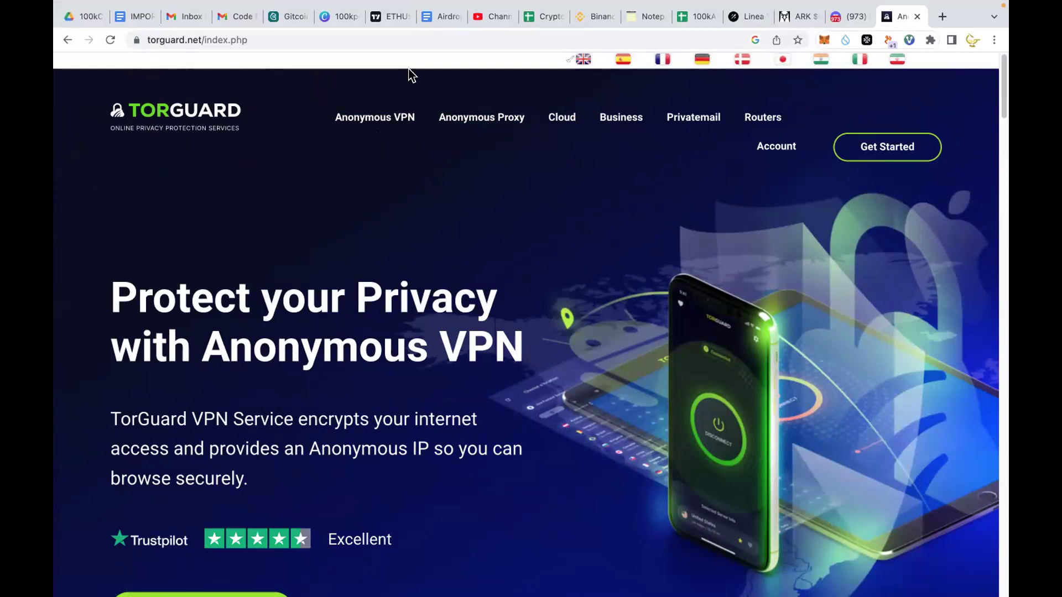
Change the notepad heading to TORGUARD TROUBLE SHOOTING RESOURCES and select the Disconnection Issues link.
{"action": "left_click", "coordinate": [645, 16]}
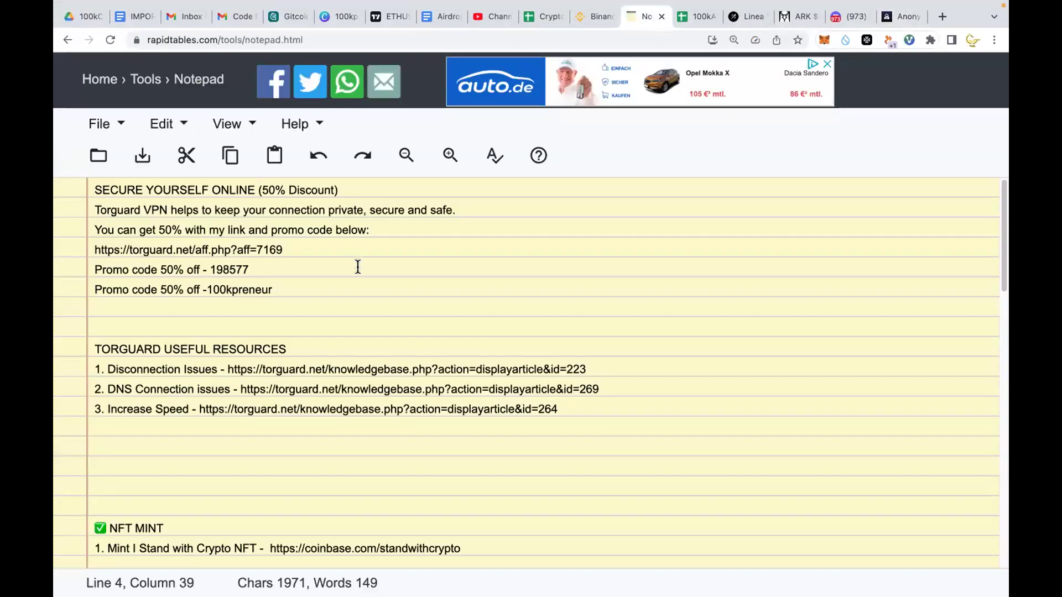
{"action": "scroll", "coordinate": [299, 339], "scroll_direction": "down", "scroll_amount": 3}
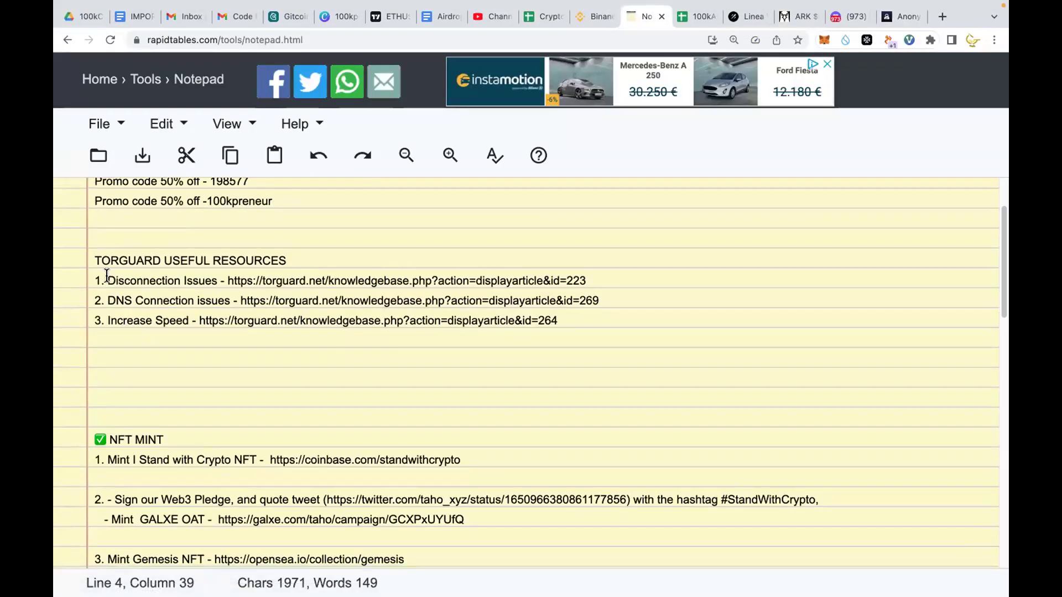
{"action": "left_click", "coordinate": [163, 256]}
{"action": "left_click", "coordinate": [210, 255]}
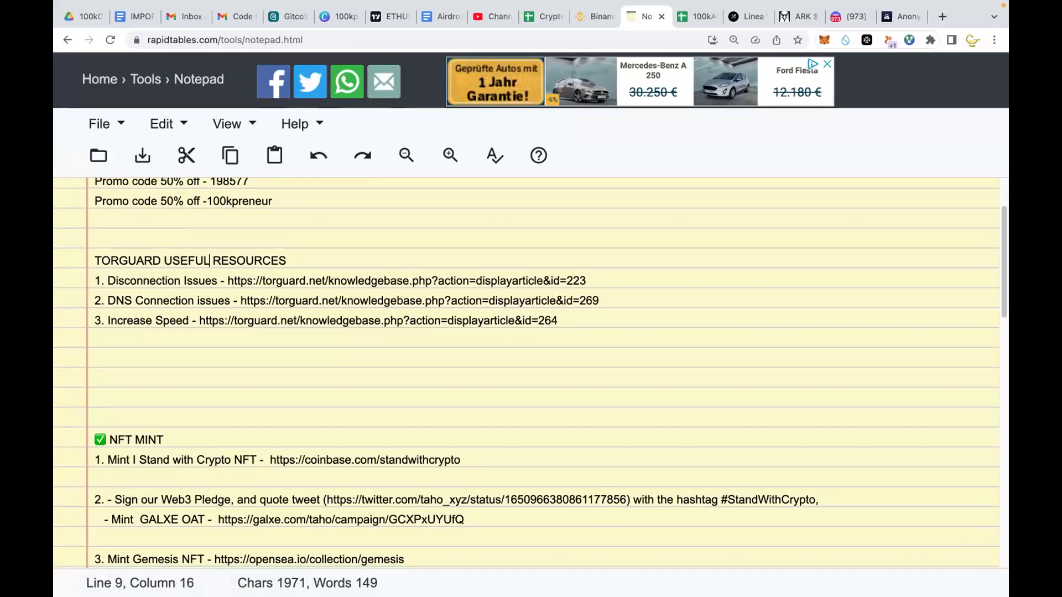
{"action": "key", "text": "BackSpace"}
{"action": "key", "text": "BackSpace"}
{"action": "key", "text": "BackSpace"}
{"action": "key", "text": "BackSpace"}
{"action": "key", "text": "BackSpace"}
{"action": "key", "text": "BackSpace"}
{"action": "type", "text": "TR"}
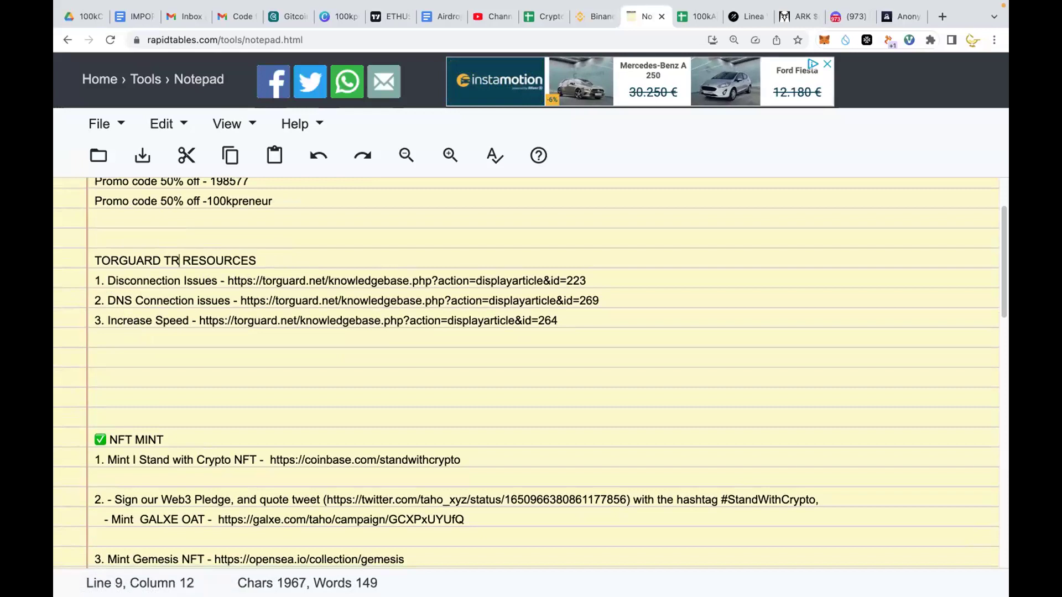
{"action": "type", "text": "OUBLESHOOT"}
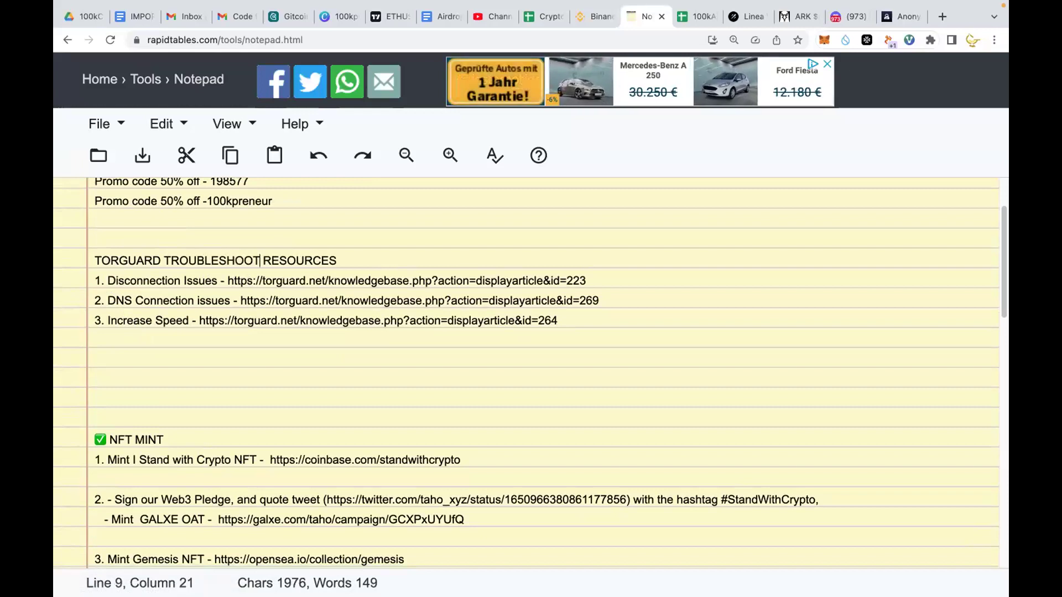
{"action": "type", "text": "ING"}
{"action": "left_click", "coordinate": [219, 255]}
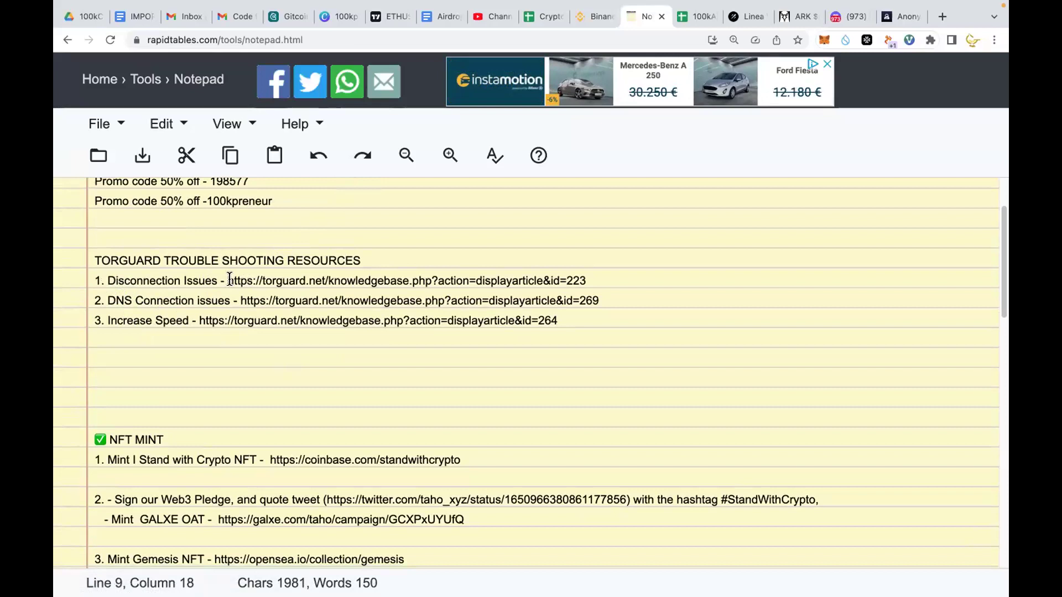
{"action": "left_click_drag", "start_coordinate": [228, 278], "coordinate": [618, 283]}
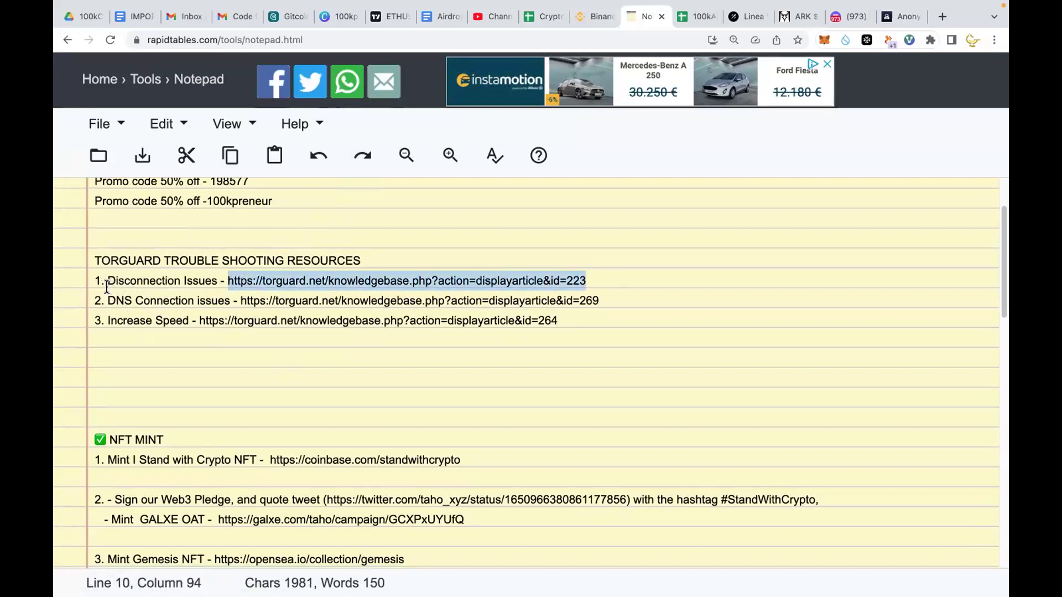
{"action": "left_click_drag", "start_coordinate": [107, 280], "coordinate": [598, 283]}
{"action": "key", "text": "super+c"}
Load the pasted Disconnection Issues article (id=223) in a new tab and read its Note paragraph.
{"action": "left_click", "coordinate": [940, 18]}
{"action": "key", "text": "super+v"}
{"action": "key", "text": "Return"}
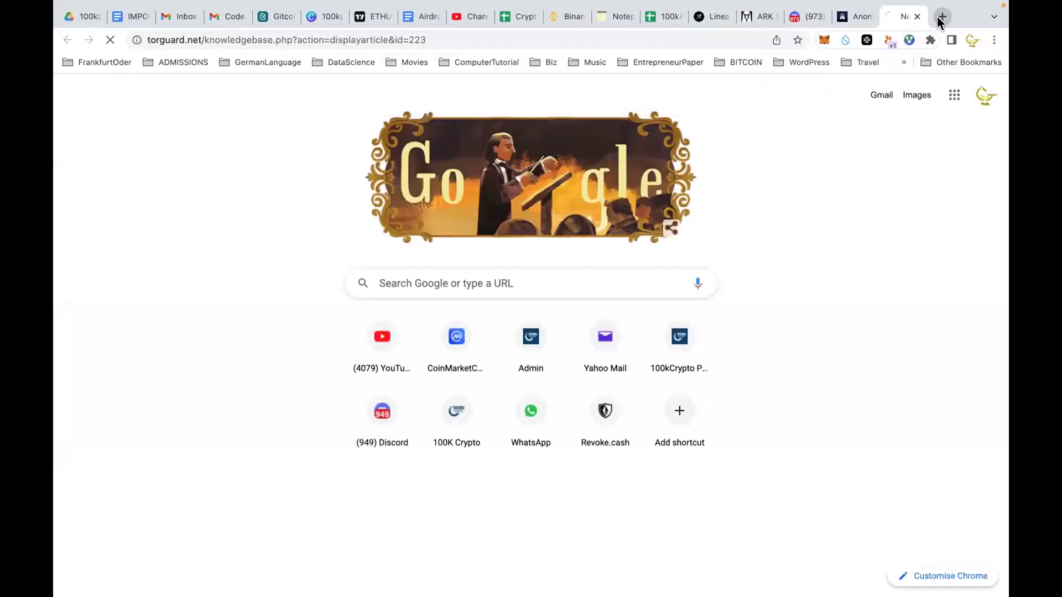
{"action": "scroll", "coordinate": [622, 365], "scroll_direction": "down", "scroll_amount": 7}
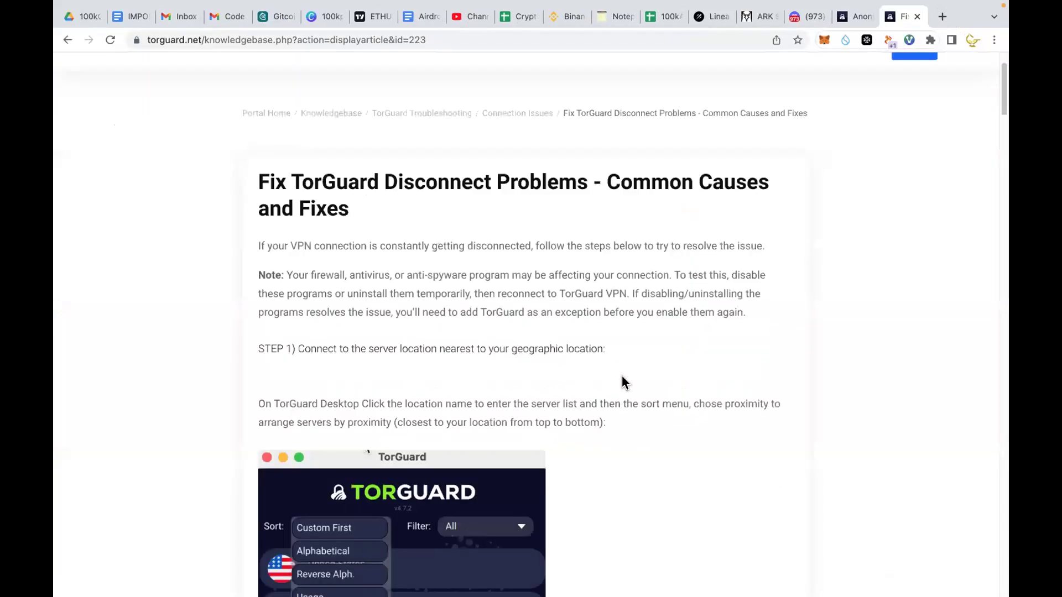
{"action": "scroll", "coordinate": [623, 380], "scroll_direction": "up", "scroll_amount": 2}
{"action": "scroll", "coordinate": [599, 379], "scroll_direction": "down", "scroll_amount": 2}
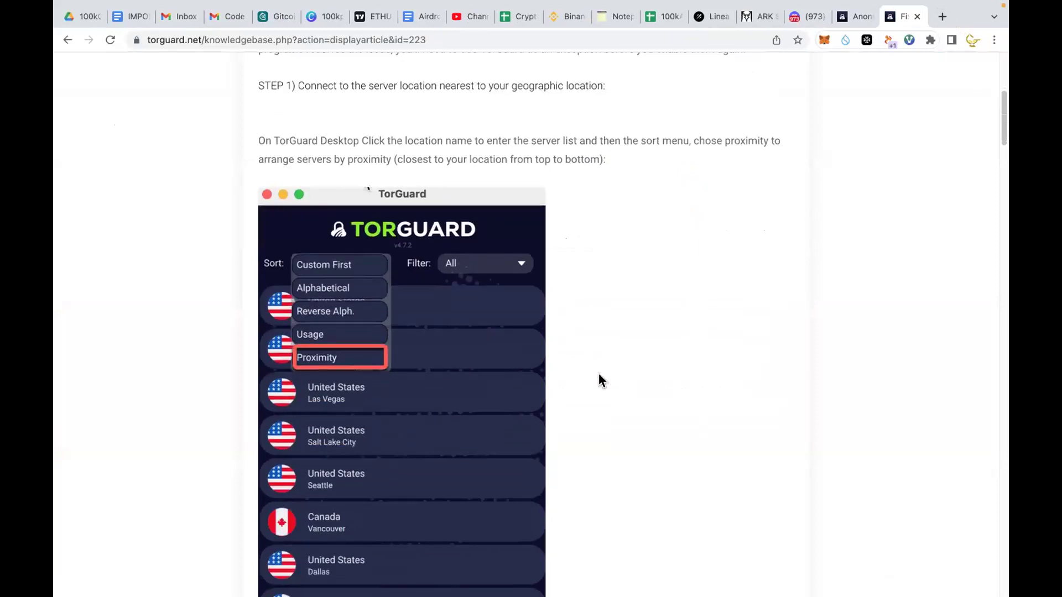
{"action": "scroll", "coordinate": [521, 365], "scroll_direction": "up", "scroll_amount": 5}
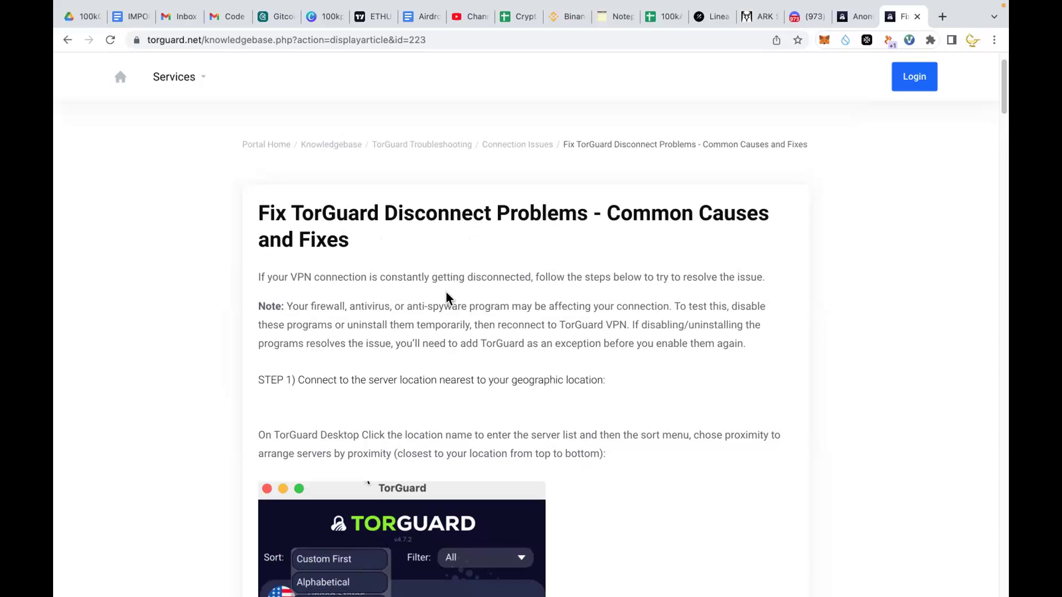
{"action": "scroll", "coordinate": [445, 302], "scroll_direction": "down", "scroll_amount": 3}
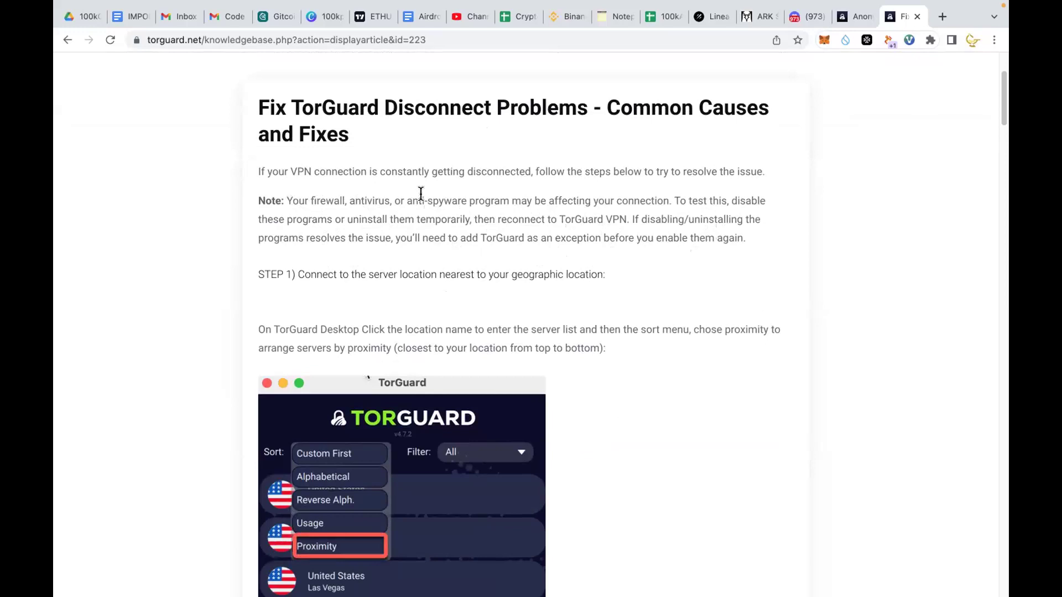
{"action": "left_click_drag", "start_coordinate": [292, 200], "coordinate": [572, 221]}
{"action": "left_click", "coordinate": [576, 266]}
Scroll on to Step 2, highlight 'VPN protocol:', and take Chrome out of full screen.
{"action": "scroll", "coordinate": [504, 268], "scroll_direction": "down", "scroll_amount": 2}
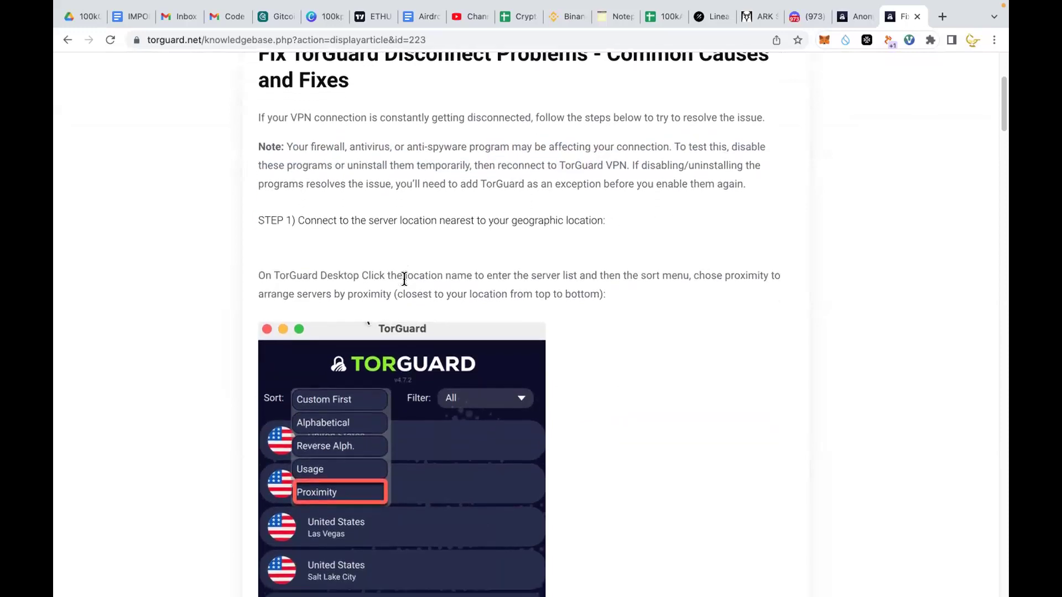
{"action": "scroll", "coordinate": [403, 279], "scroll_direction": "down", "scroll_amount": 1}
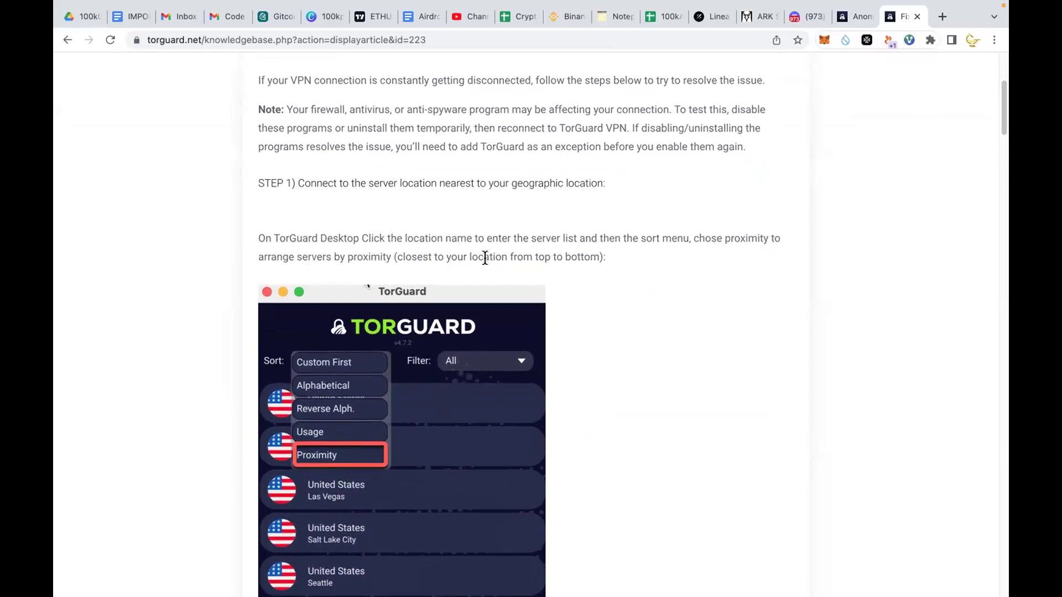
{"action": "scroll", "coordinate": [484, 258], "scroll_direction": "down", "scroll_amount": 2}
{"action": "scroll", "coordinate": [433, 289], "scroll_direction": "up", "scroll_amount": 2}
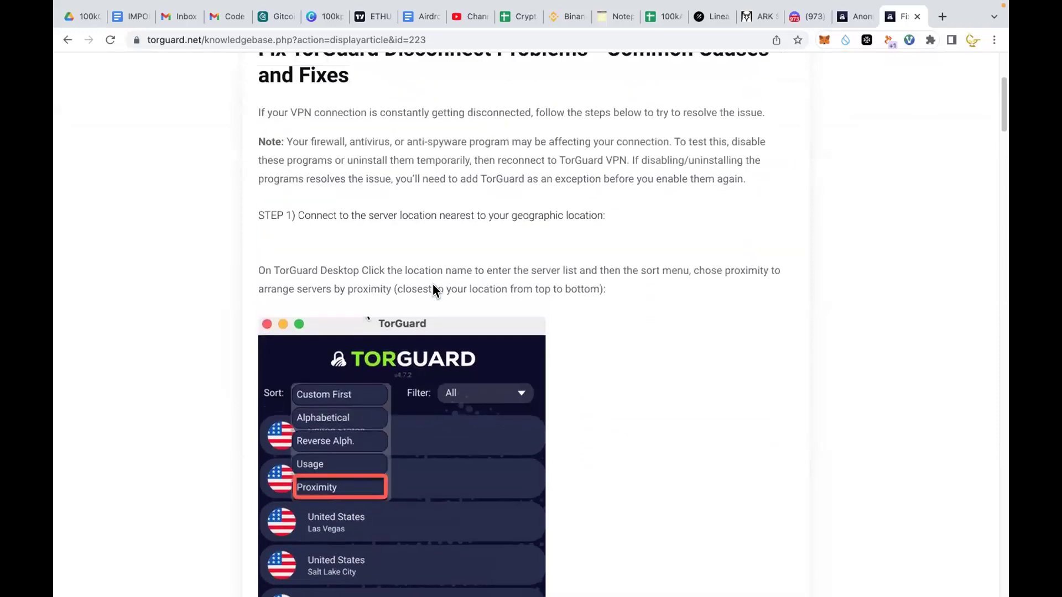
{"action": "scroll", "coordinate": [432, 284], "scroll_direction": "down", "scroll_amount": 3}
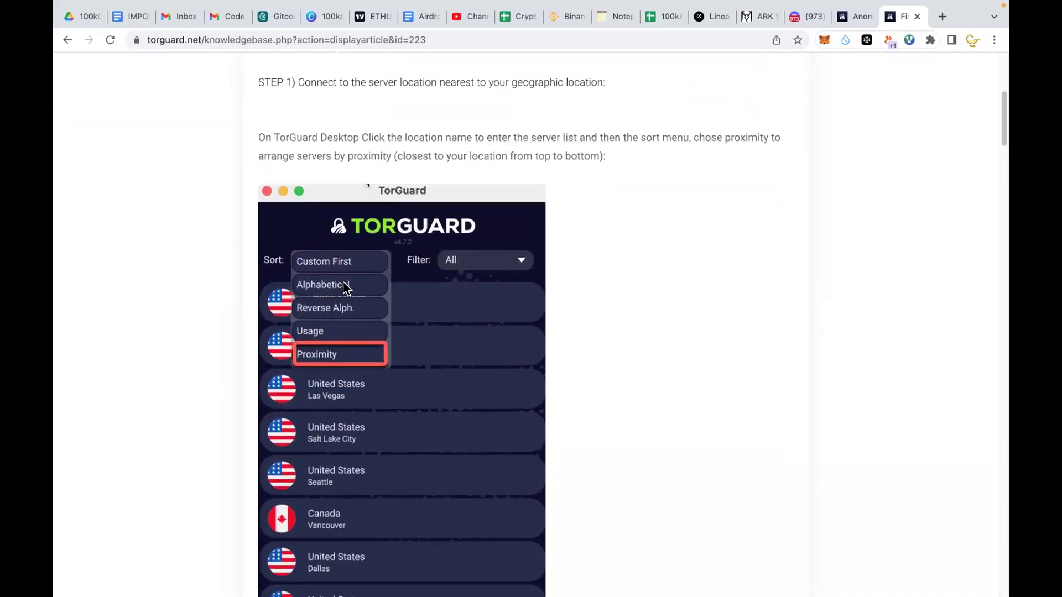
{"action": "scroll", "coordinate": [386, 297], "scroll_direction": "up", "scroll_amount": 2}
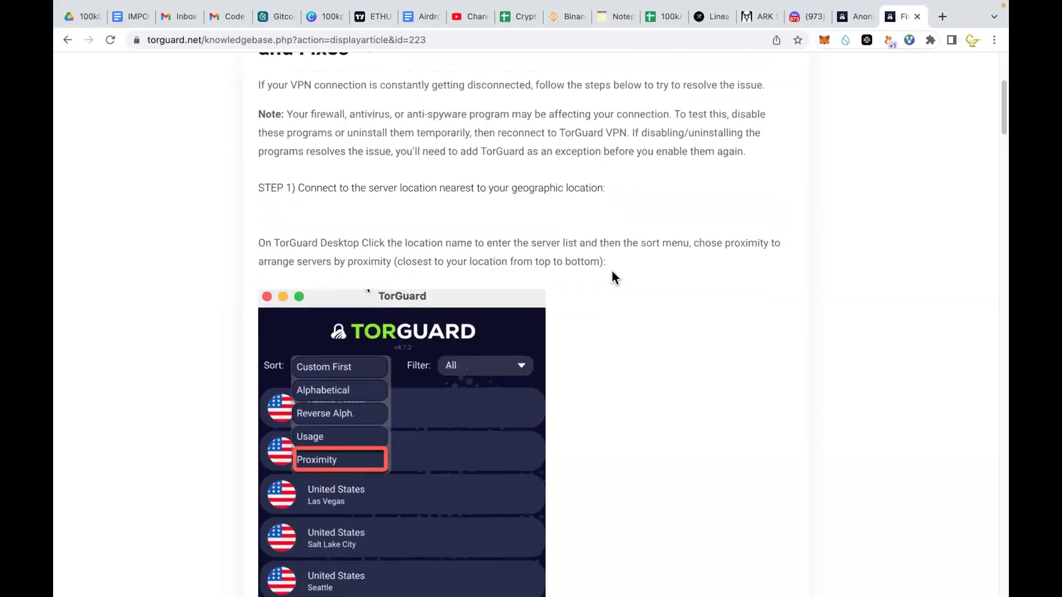
{"action": "scroll", "coordinate": [433, 270], "scroll_direction": "down", "scroll_amount": 1}
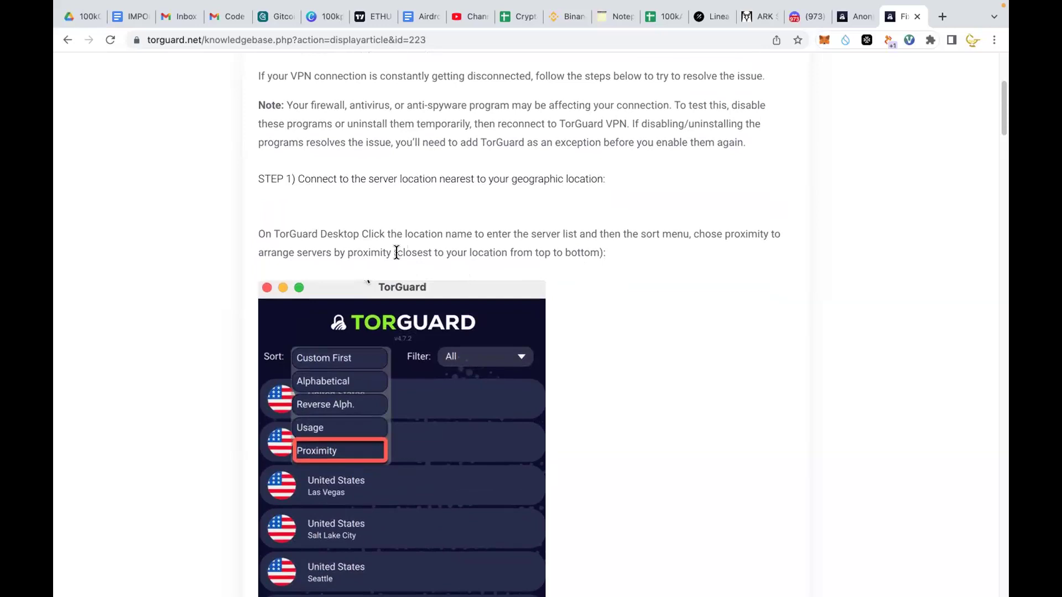
{"action": "left_click_drag", "start_coordinate": [397, 253], "coordinate": [604, 258]}
{"action": "scroll", "coordinate": [429, 295], "scroll_direction": "down", "scroll_amount": 5}
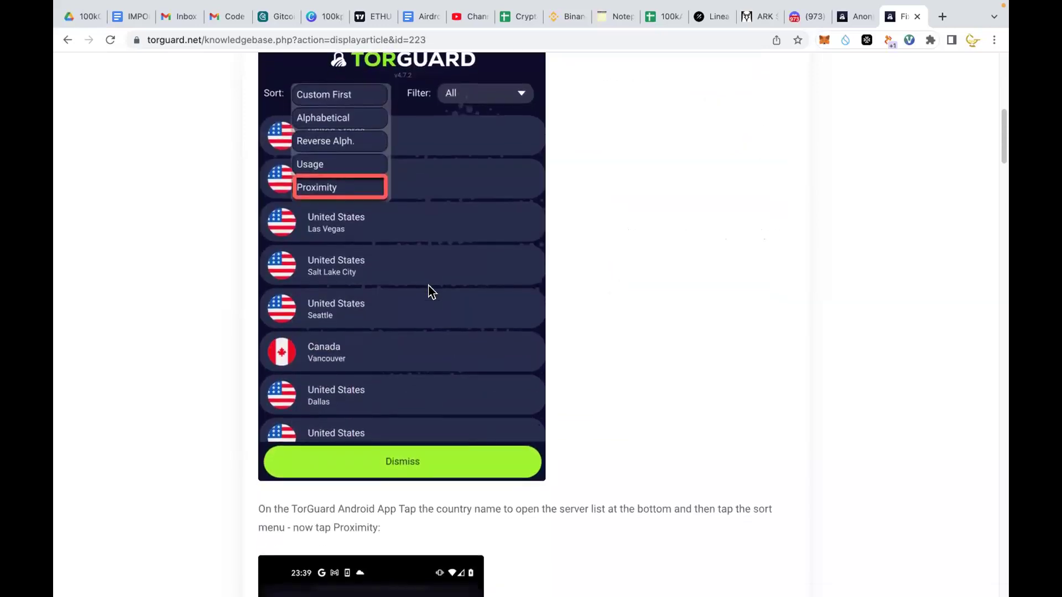
{"action": "scroll", "coordinate": [432, 291], "scroll_direction": "down", "scroll_amount": 8}
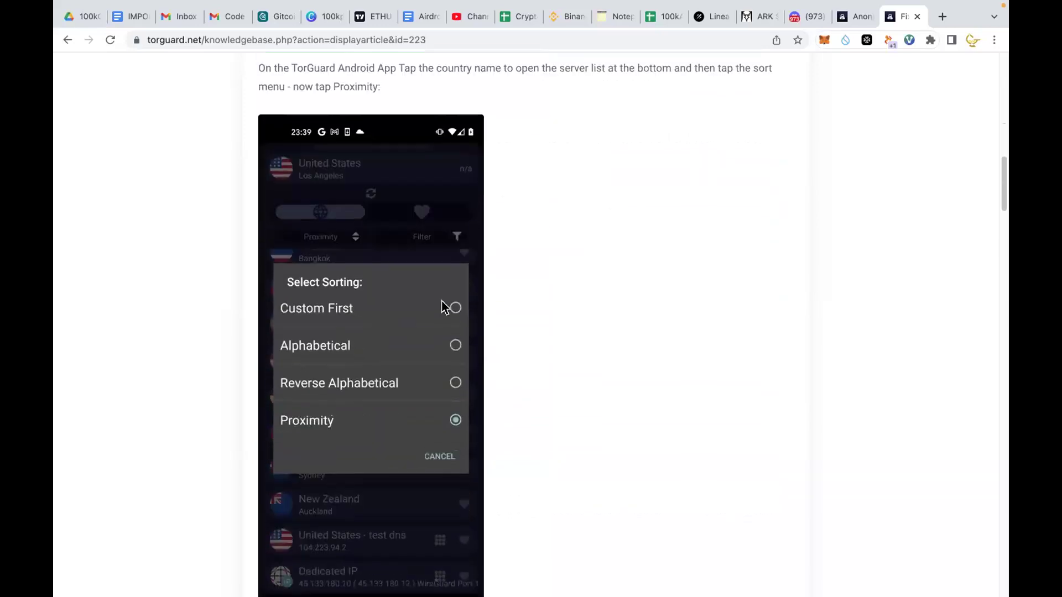
{"action": "scroll", "coordinate": [448, 332], "scroll_direction": "down", "scroll_amount": 5}
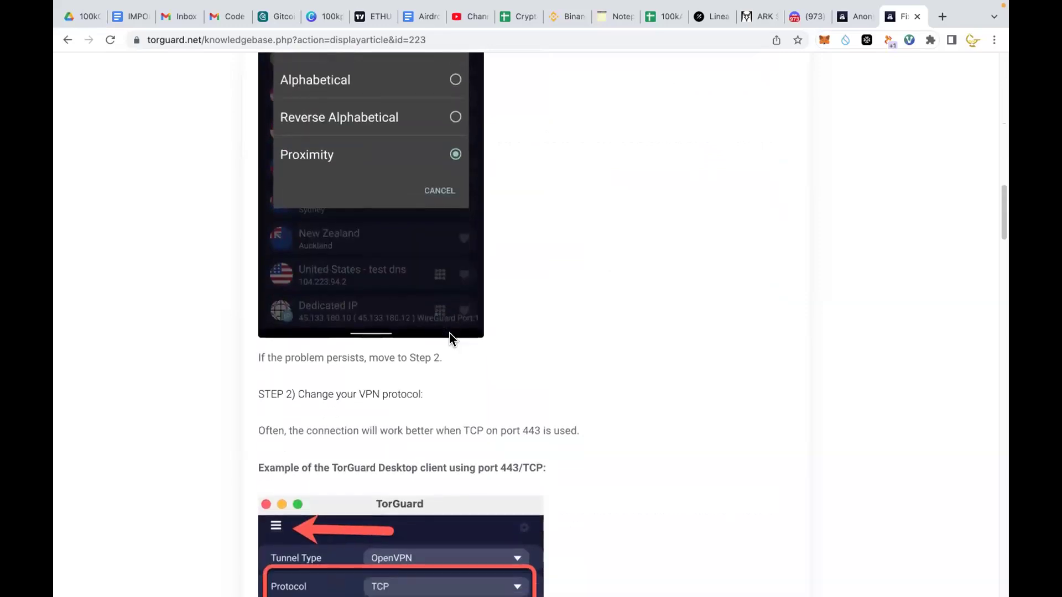
{"action": "scroll", "coordinate": [449, 333], "scroll_direction": "down", "scroll_amount": 3}
{"action": "left_click_drag", "start_coordinate": [352, 209], "coordinate": [372, 208]}
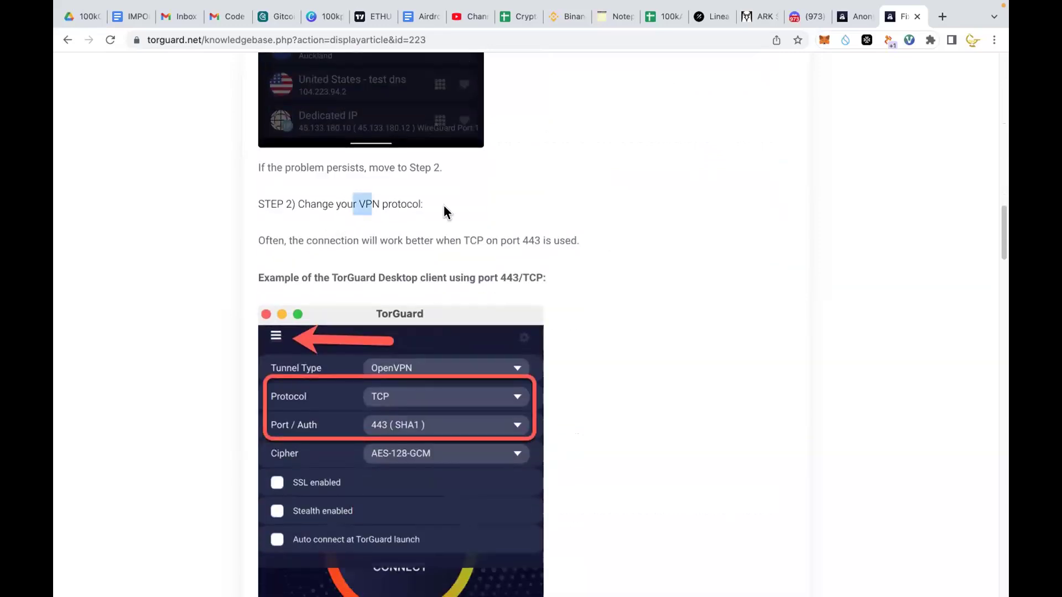
{"action": "left_click_drag", "start_coordinate": [443, 206], "coordinate": [474, 208]}
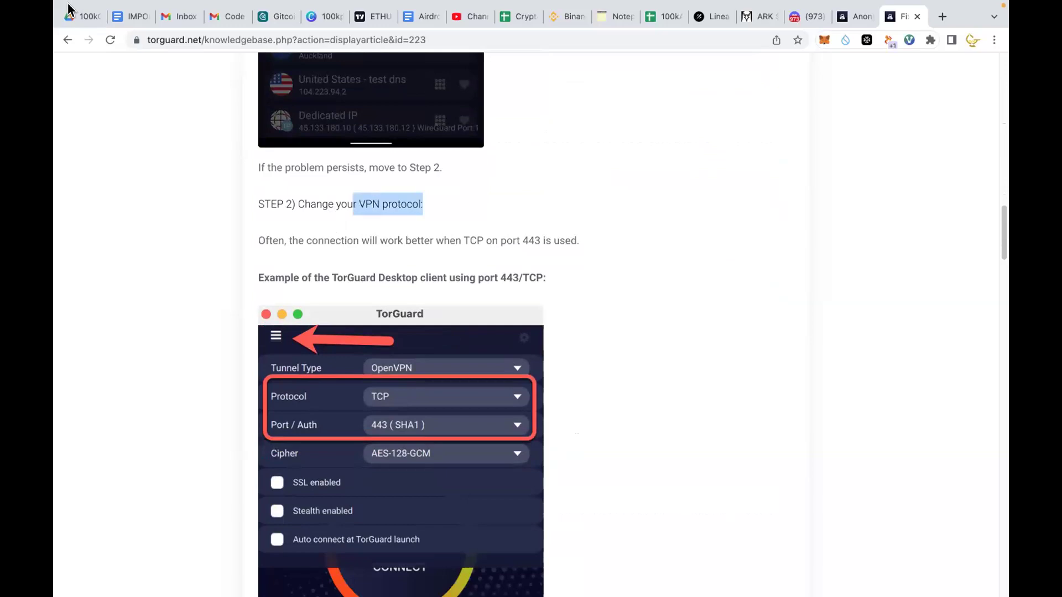
{"action": "left_click", "coordinate": [99, 38]}
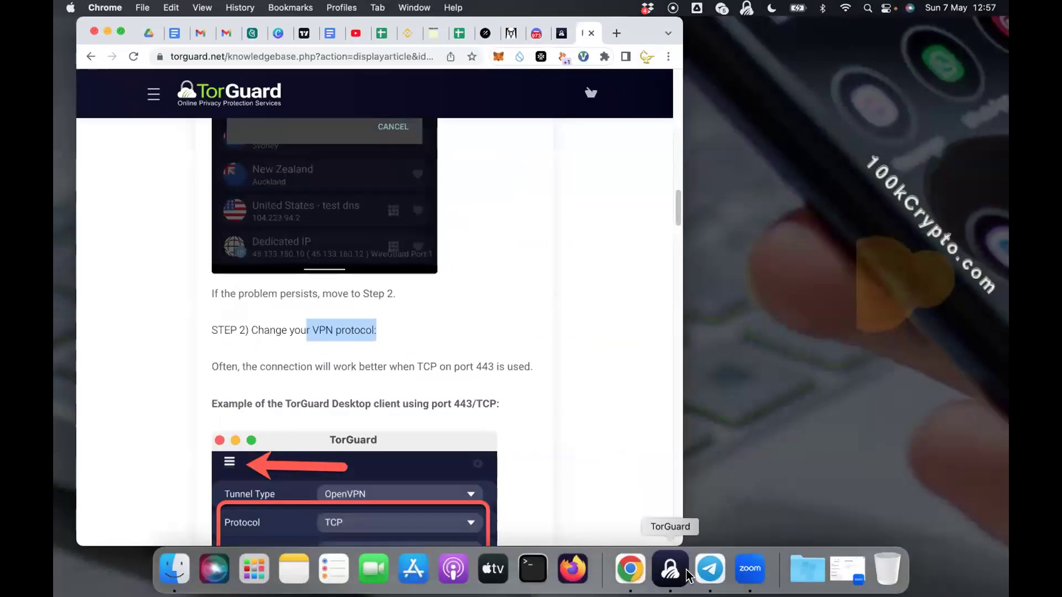
{"action": "left_click", "coordinate": [686, 571]}
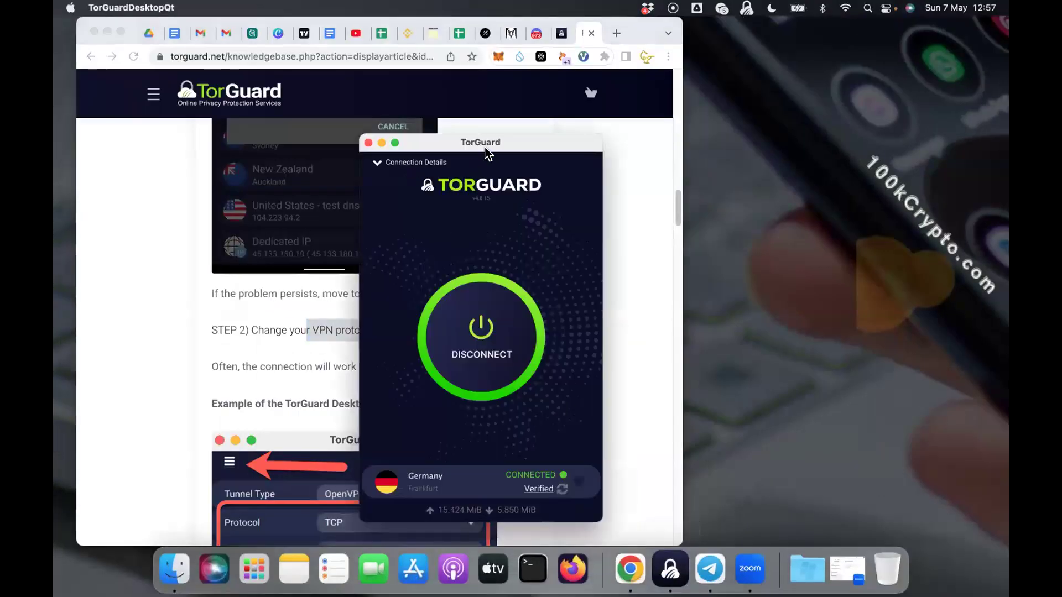
{"action": "left_click_drag", "start_coordinate": [486, 153], "coordinate": [467, 206]}
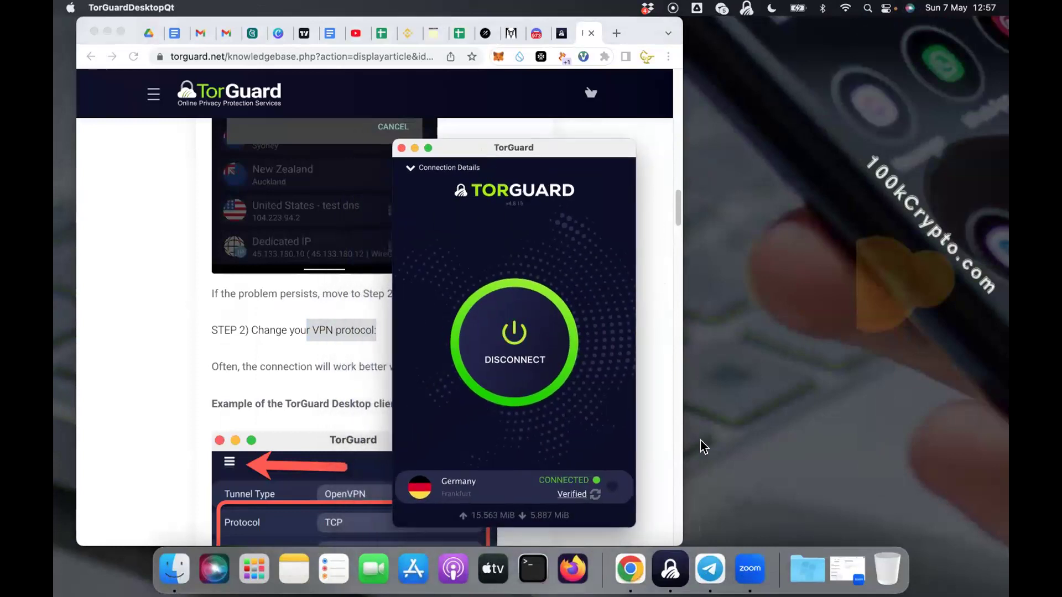
{"action": "left_click", "coordinate": [644, 311]}
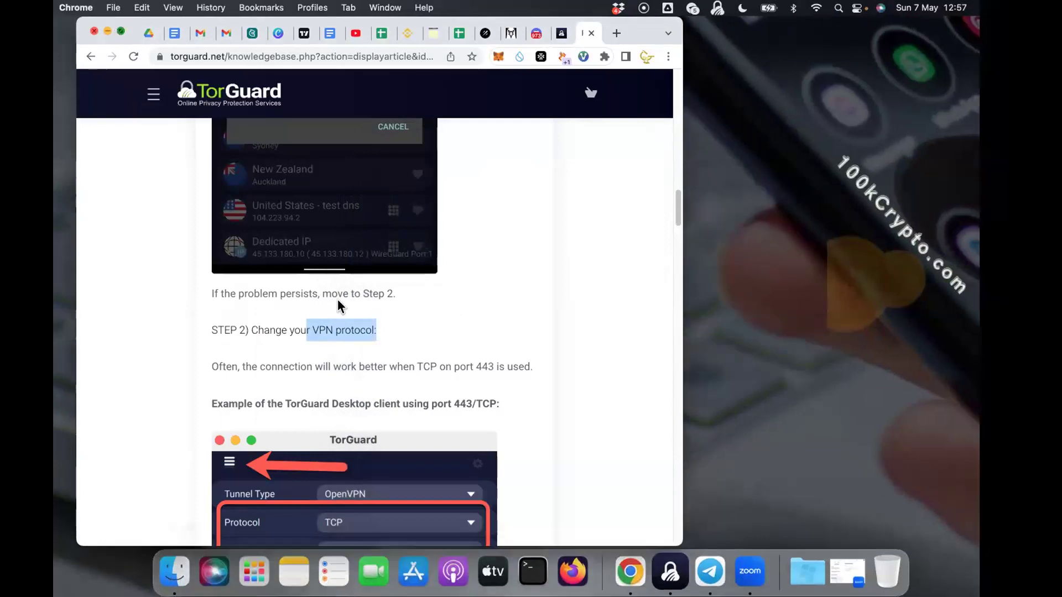
Put Chrome back in full screen and scroll through the Step 2 protocol and Step 3 DNS instructions.
{"action": "key", "text": "ctrl+super+f"}
{"action": "scroll", "coordinate": [434, 356], "scroll_direction": "down", "scroll_amount": 5}
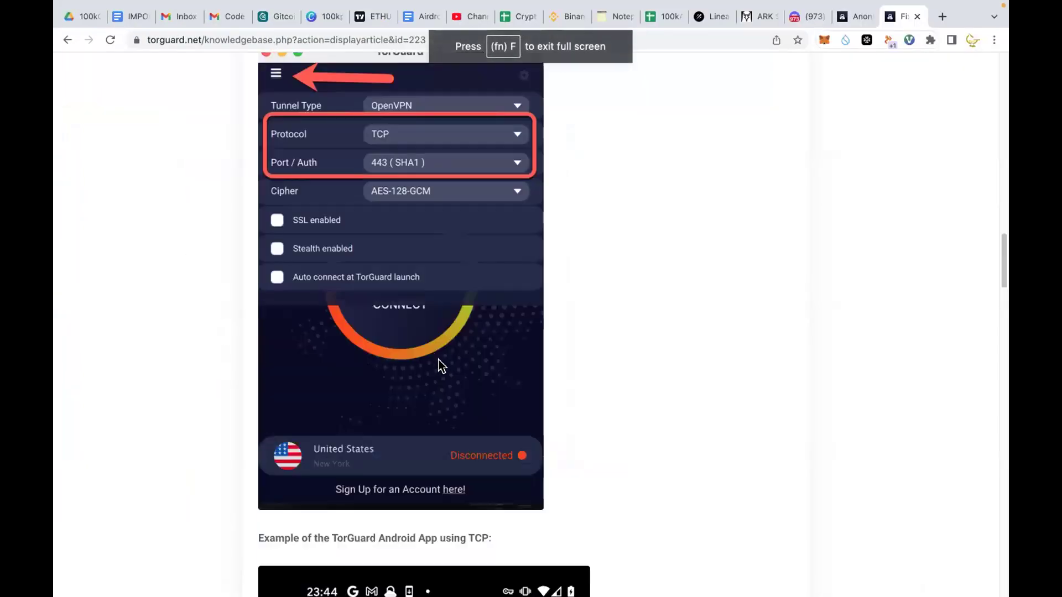
{"action": "scroll", "coordinate": [442, 365], "scroll_direction": "down", "scroll_amount": 5}
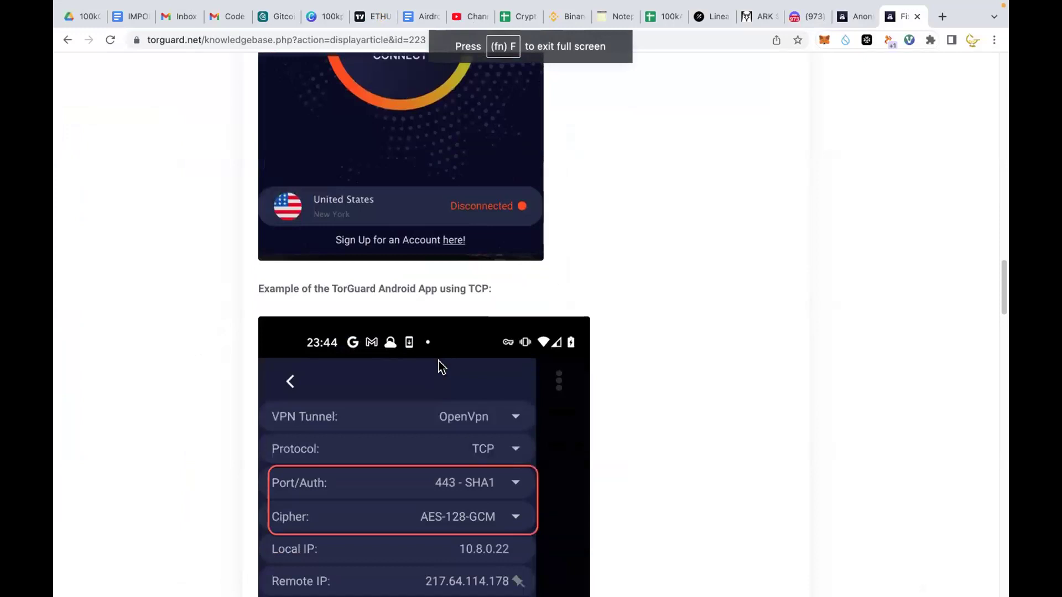
{"action": "scroll", "coordinate": [441, 366], "scroll_direction": "down", "scroll_amount": 8}
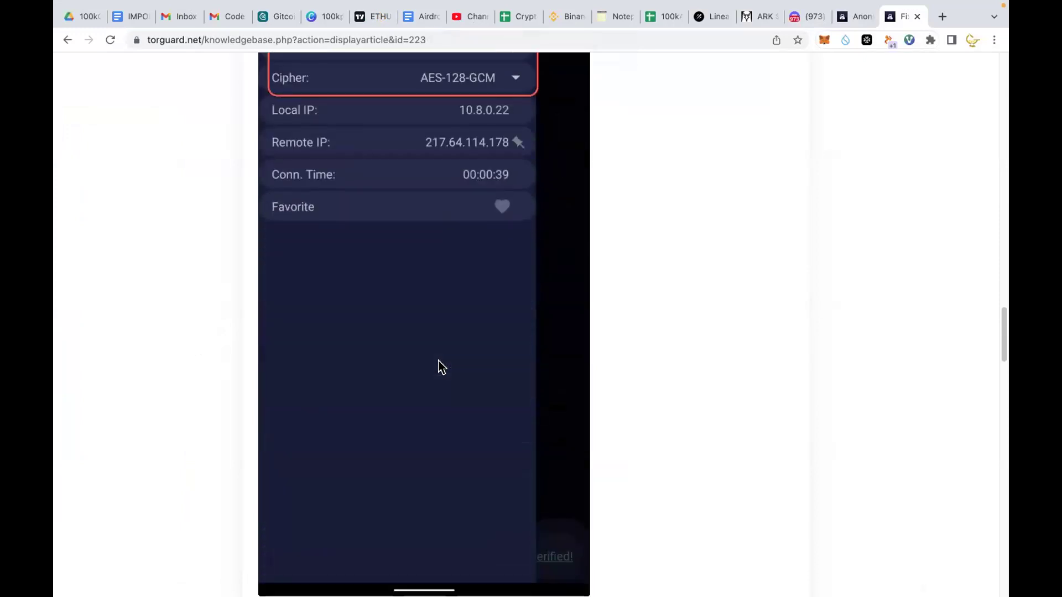
{"action": "scroll", "coordinate": [440, 362], "scroll_direction": "down", "scroll_amount": 8}
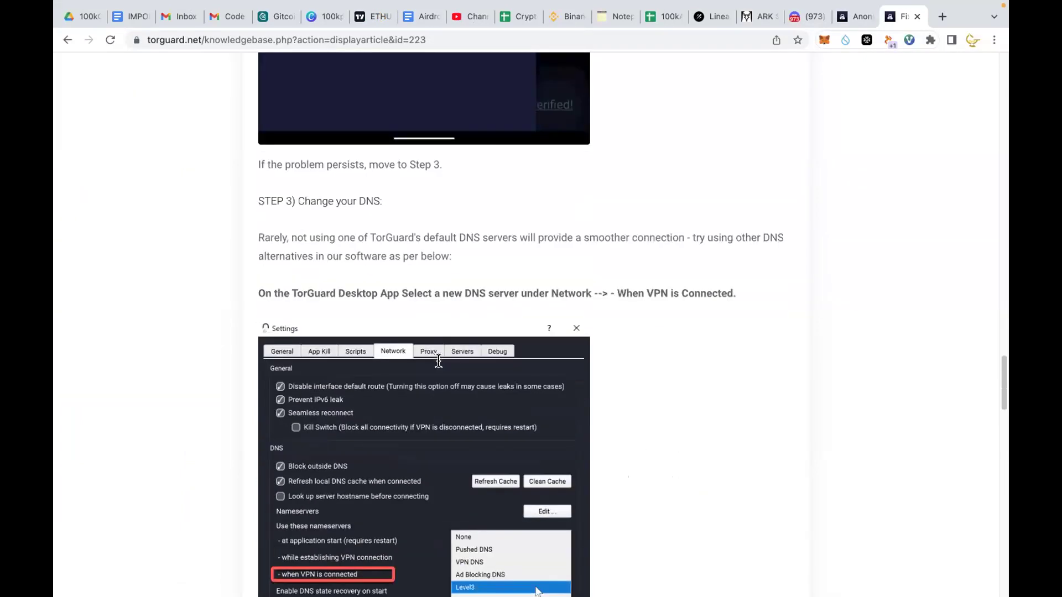
{"action": "scroll", "coordinate": [439, 362], "scroll_direction": "down", "scroll_amount": 3}
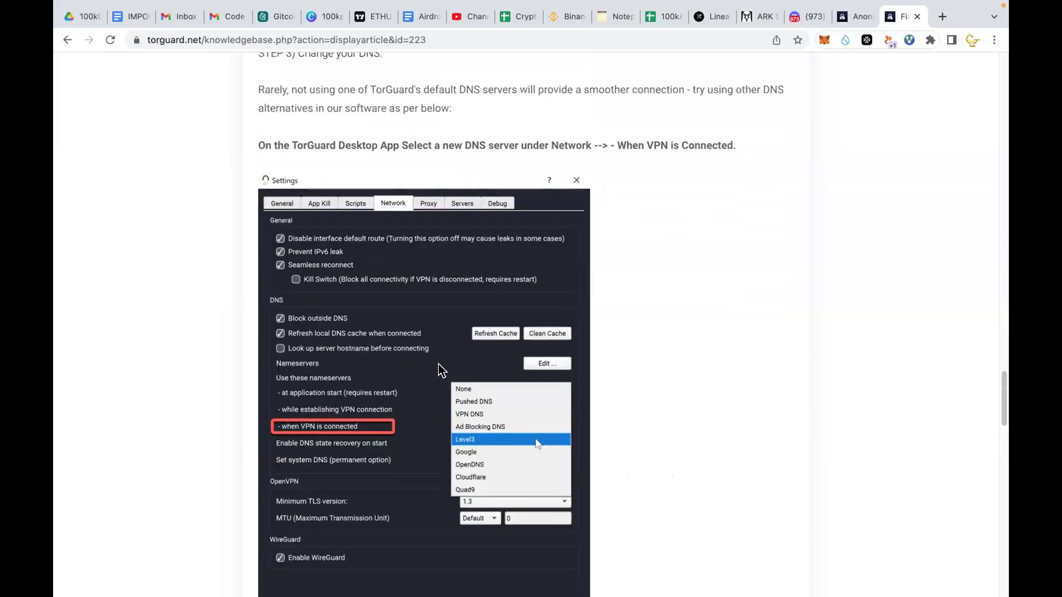
{"action": "scroll", "coordinate": [441, 369], "scroll_direction": "down", "scroll_amount": 10}
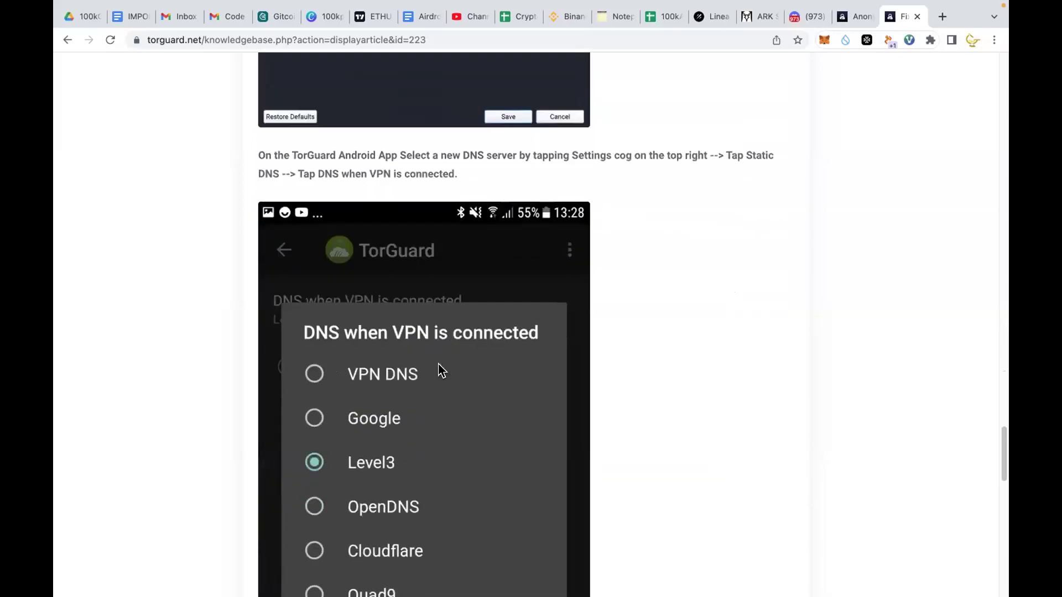
{"action": "scroll", "coordinate": [441, 369], "scroll_direction": "down", "scroll_amount": 3}
Copy the id=264 Increase Speed link from the notepad and open it in a new tab.
{"action": "left_click", "coordinate": [604, 21]}
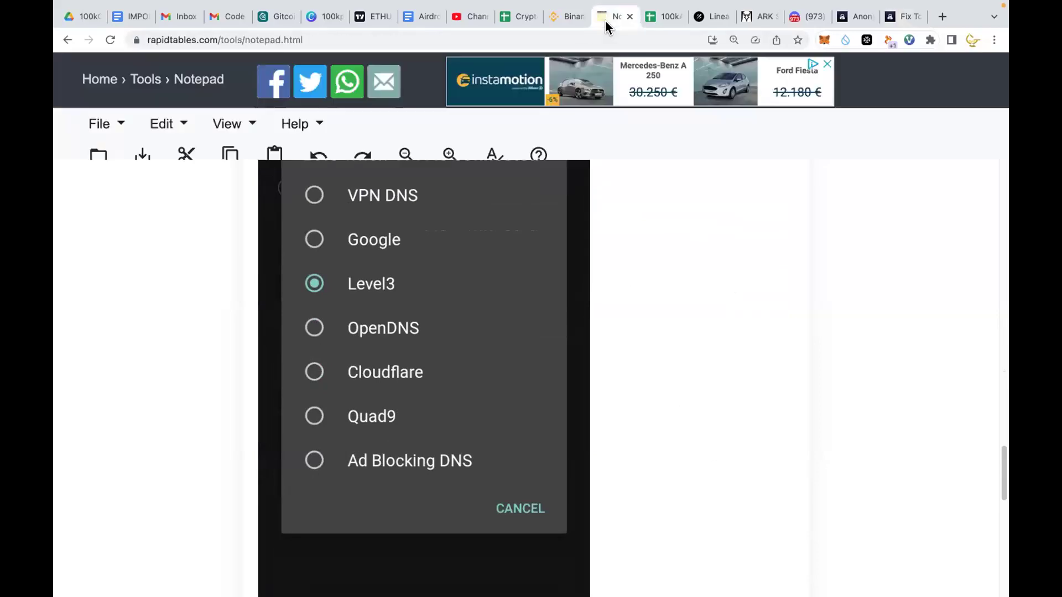
{"action": "left_click", "coordinate": [391, 360]}
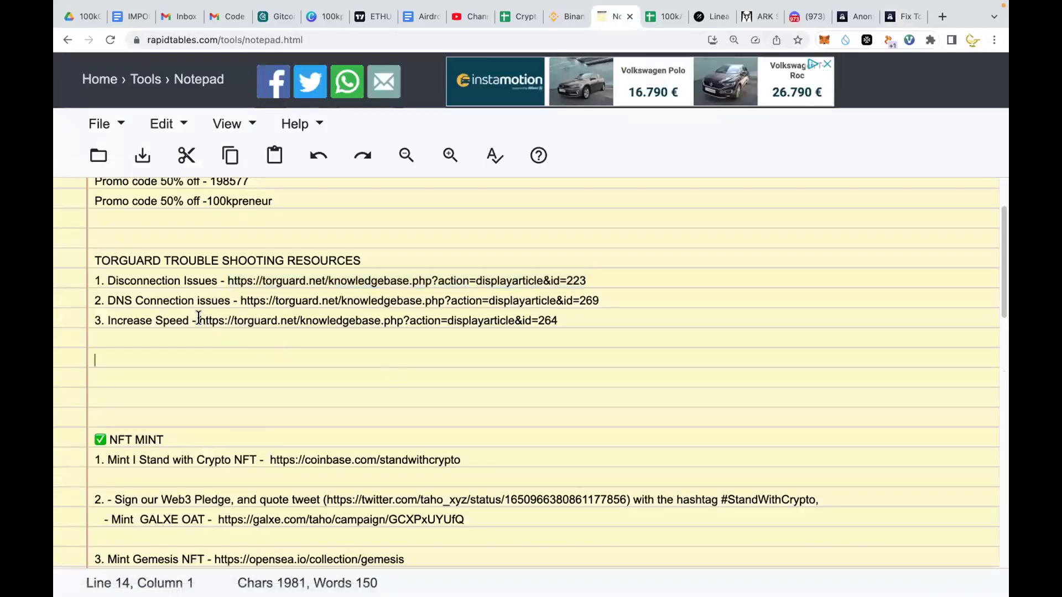
{"action": "left_click_drag", "start_coordinate": [199, 320], "coordinate": [601, 318]}
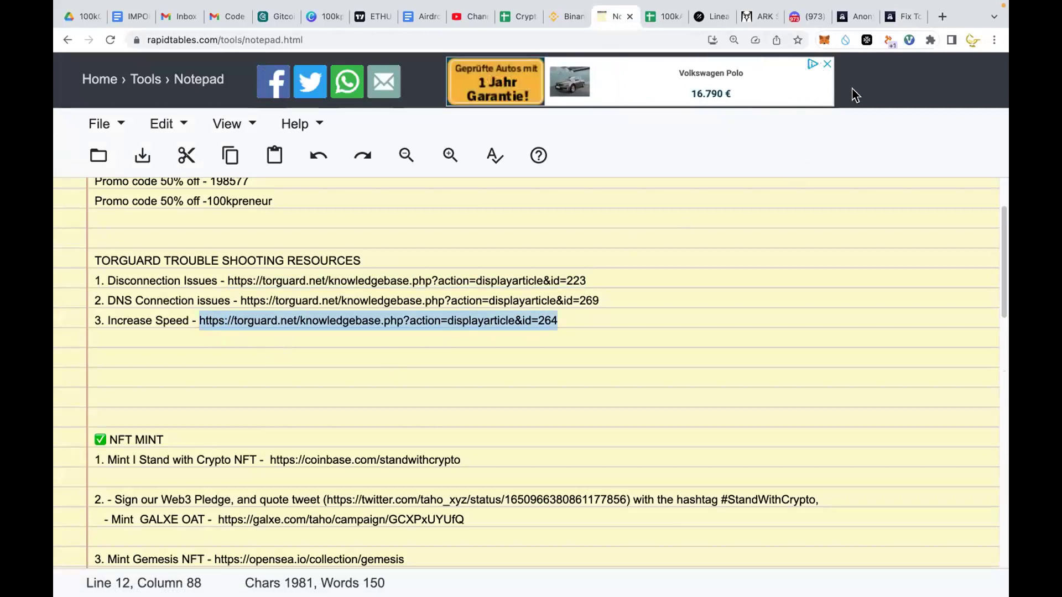
{"action": "key", "text": "ctrl+c"}
{"action": "left_click", "coordinate": [940, 17]}
{"action": "key", "text": "ctrl+v"}
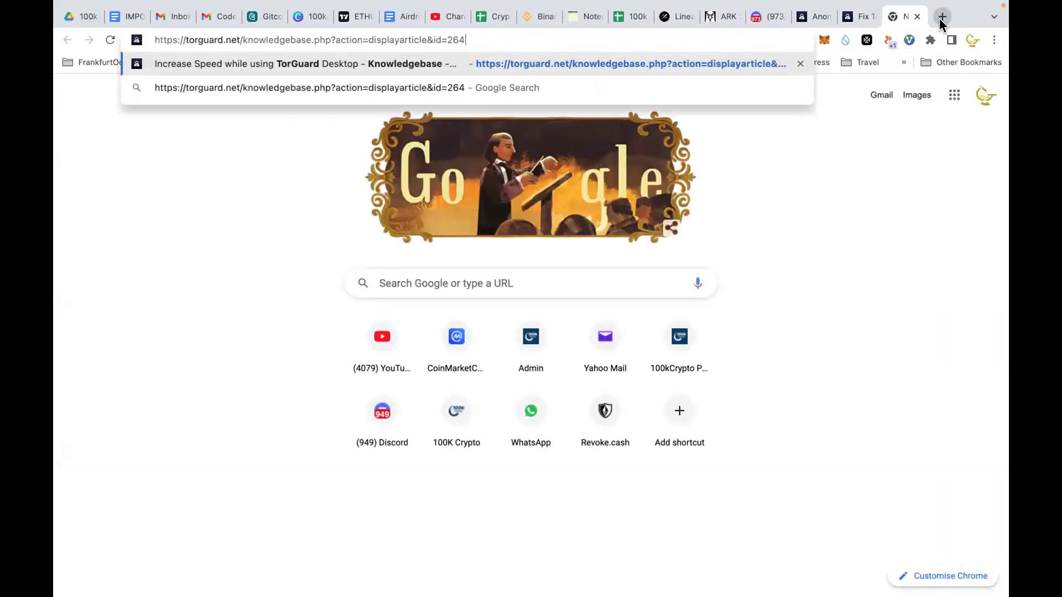
{"action": "key", "text": "Return"}
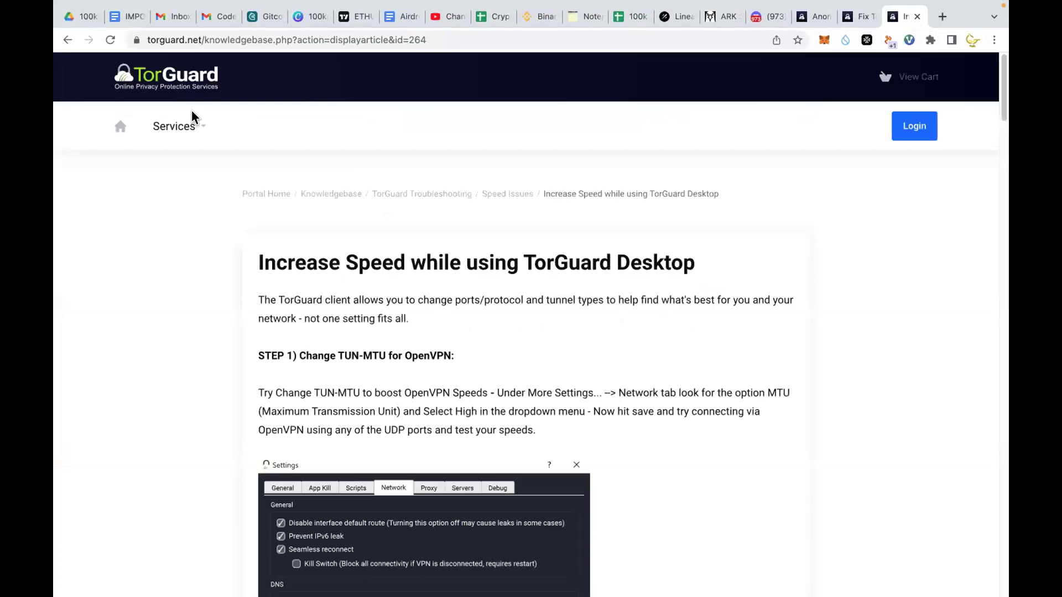
Scroll through the MTU and WireGuard steps, then close the article tab.
{"action": "scroll", "coordinate": [399, 383], "scroll_direction": "down", "scroll_amount": 2}
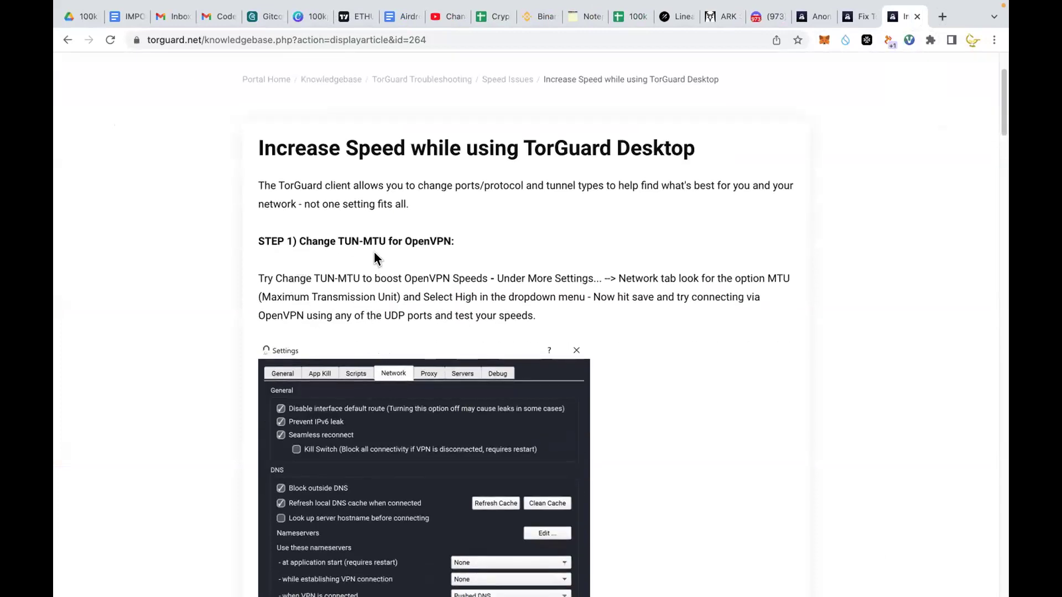
{"action": "scroll", "coordinate": [326, 383], "scroll_direction": "down", "scroll_amount": 2}
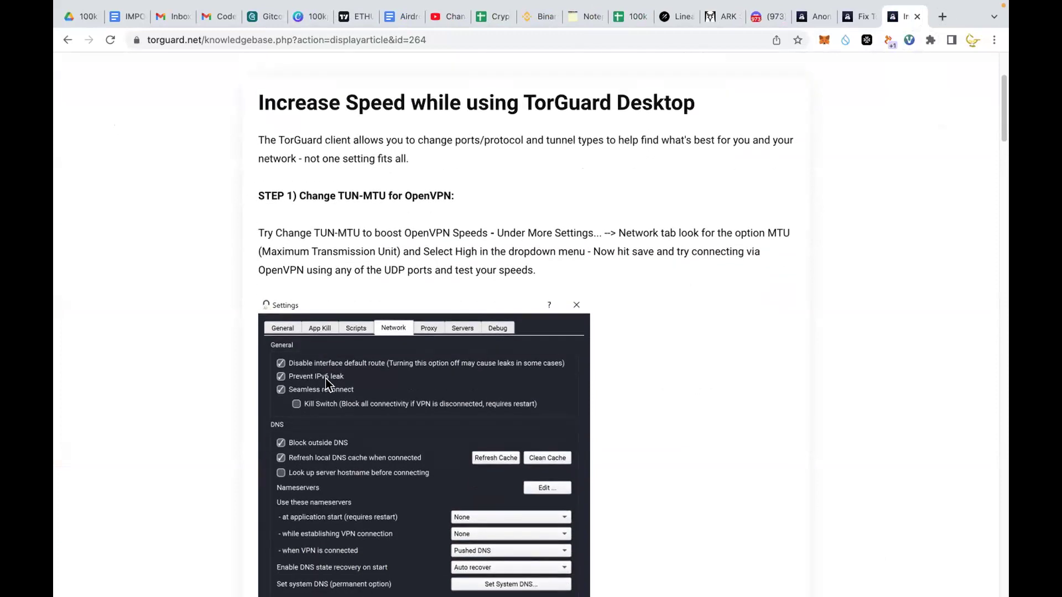
{"action": "scroll", "coordinate": [326, 383], "scroll_direction": "down", "scroll_amount": 4}
{"action": "scroll", "coordinate": [326, 383], "scroll_direction": "up", "scroll_amount": 3}
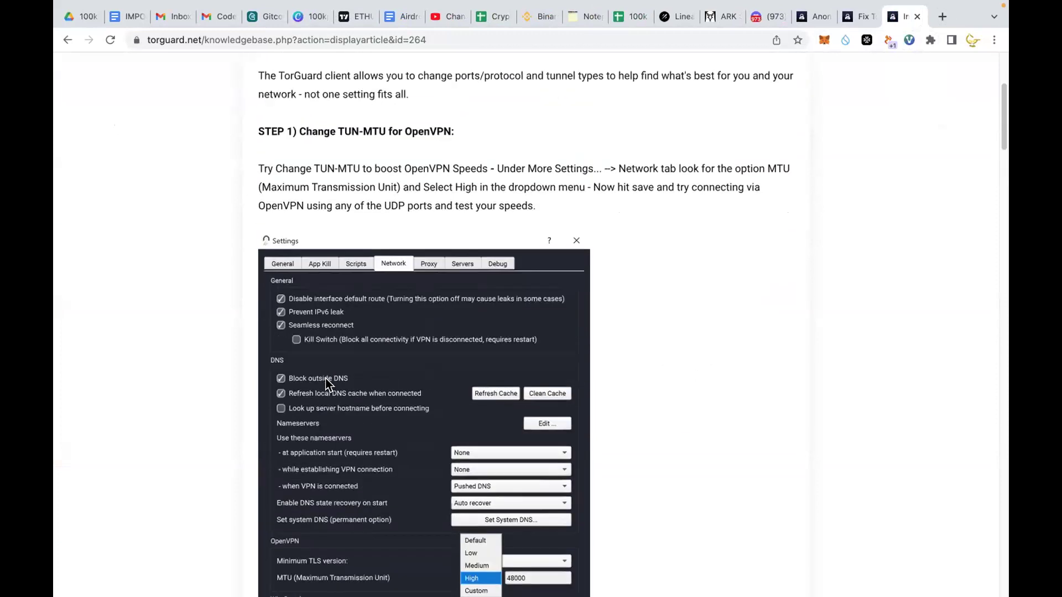
{"action": "scroll", "coordinate": [354, 215], "scroll_direction": "up", "scroll_amount": 3}
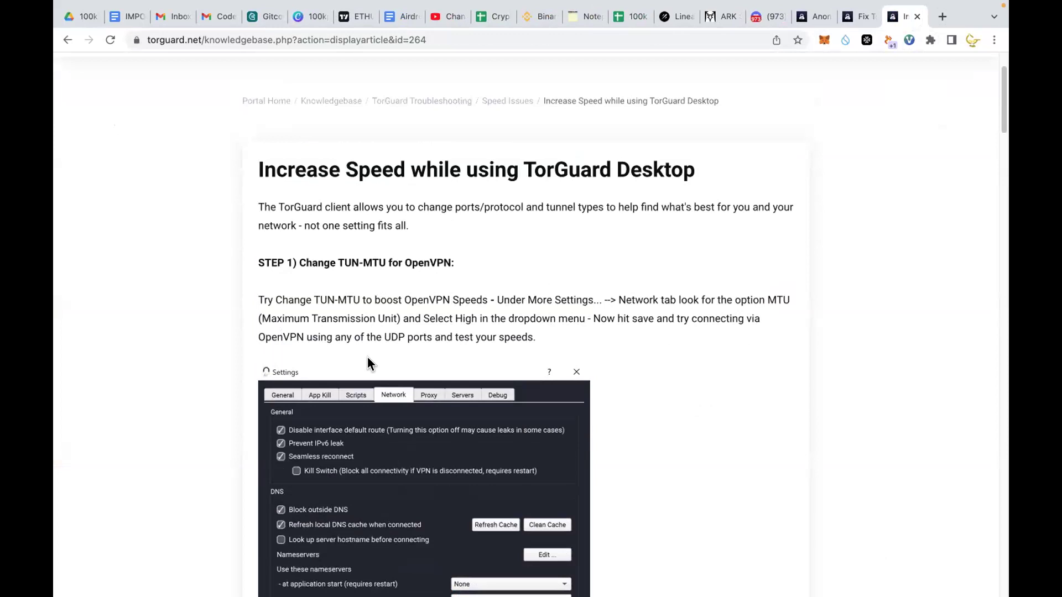
{"action": "scroll", "coordinate": [367, 360], "scroll_direction": "down", "scroll_amount": 10}
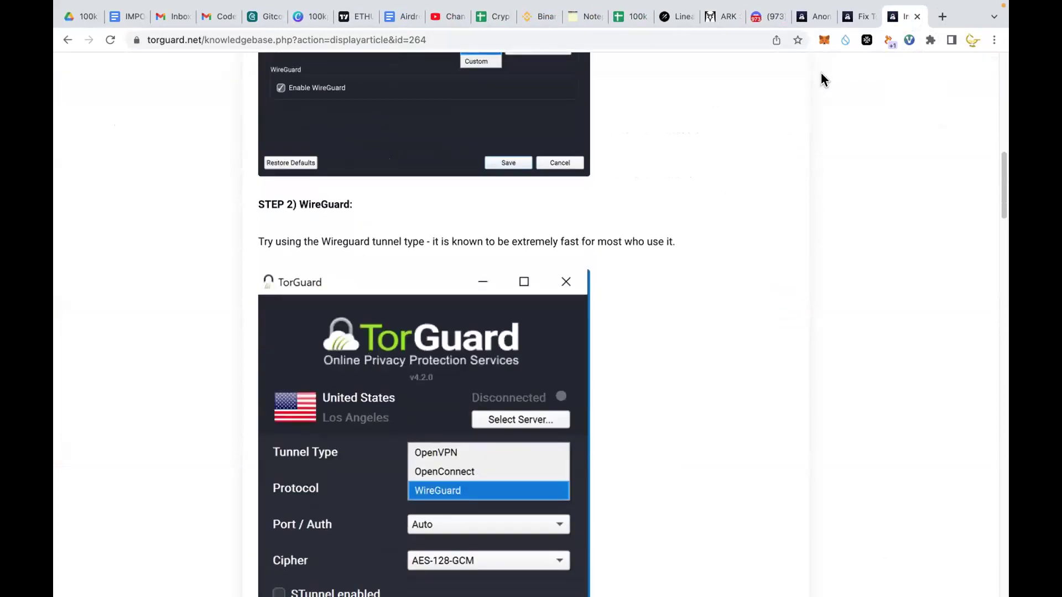
{"action": "left_click", "coordinate": [917, 17]}
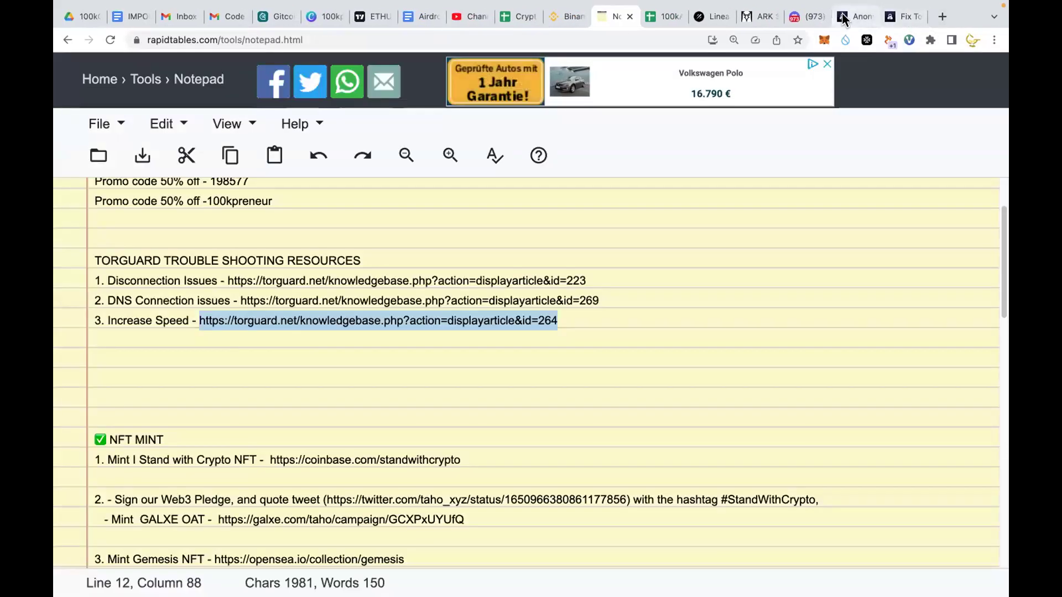
Switch to the torguard.net homepage tab and scroll down and back up.
{"action": "left_click", "coordinate": [843, 17]}
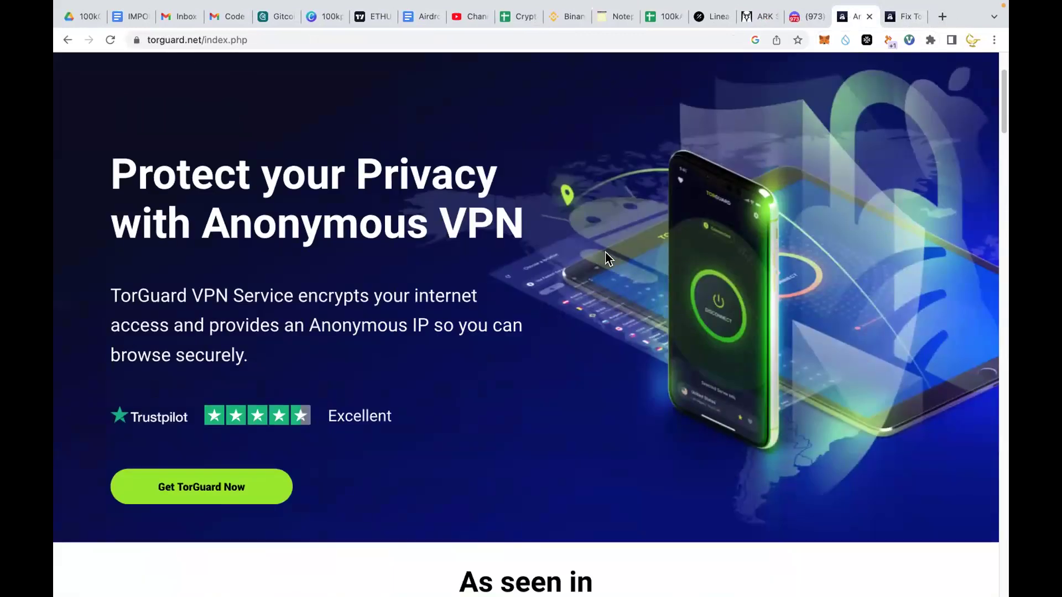
{"action": "scroll", "coordinate": [609, 259], "scroll_direction": "down", "scroll_amount": 3}
{"action": "scroll", "coordinate": [608, 259], "scroll_direction": "up", "scroll_amount": 5}
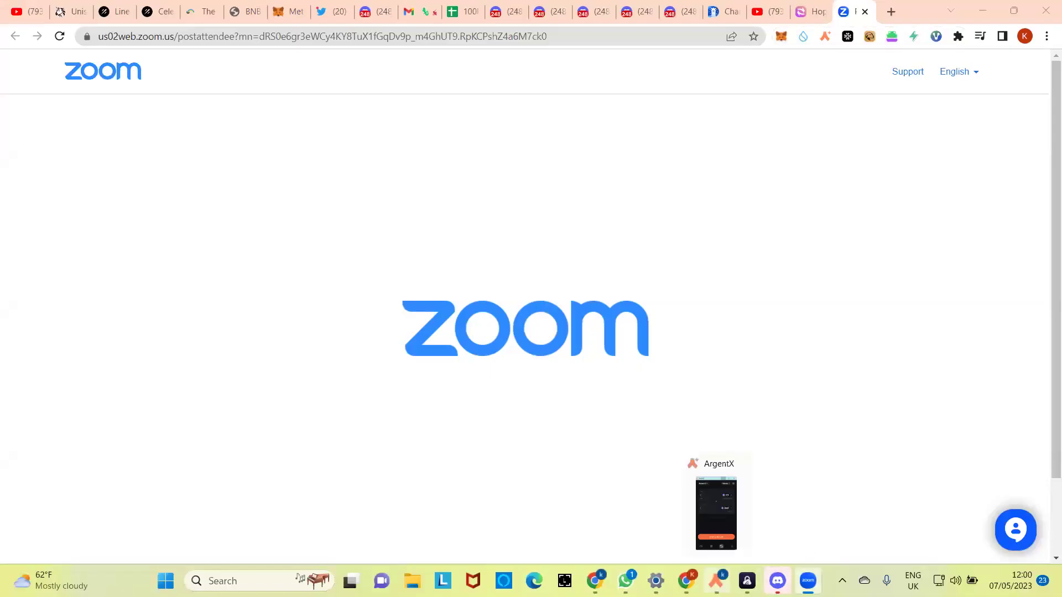
Bring the TorGuard VPN window forward, showing its connection to Australia, Sydney.
{"action": "mouse_move", "coordinate": [594, 581]}
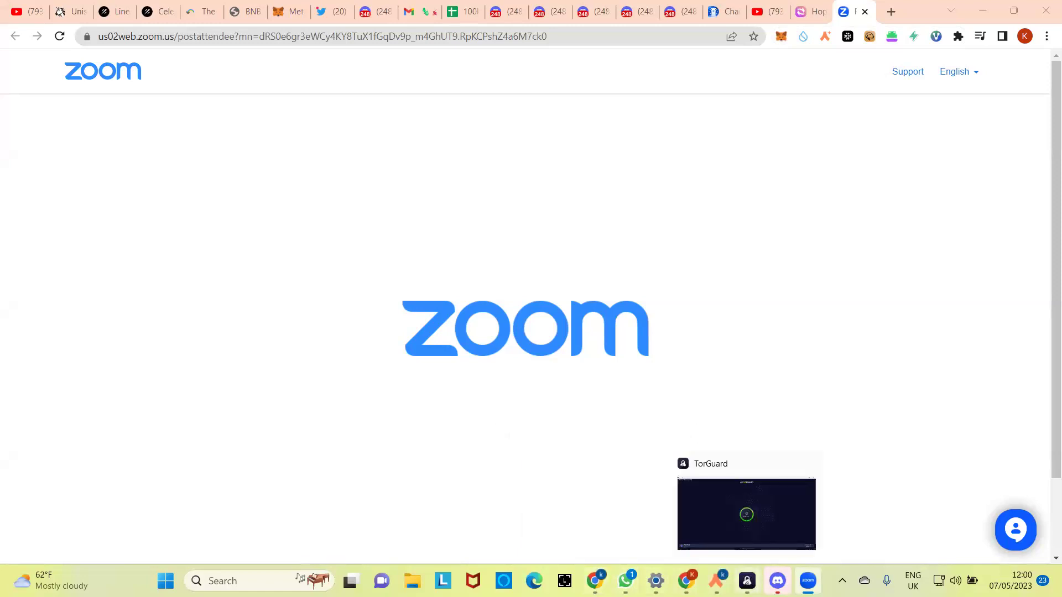
{"action": "left_click", "coordinate": [716, 505]}
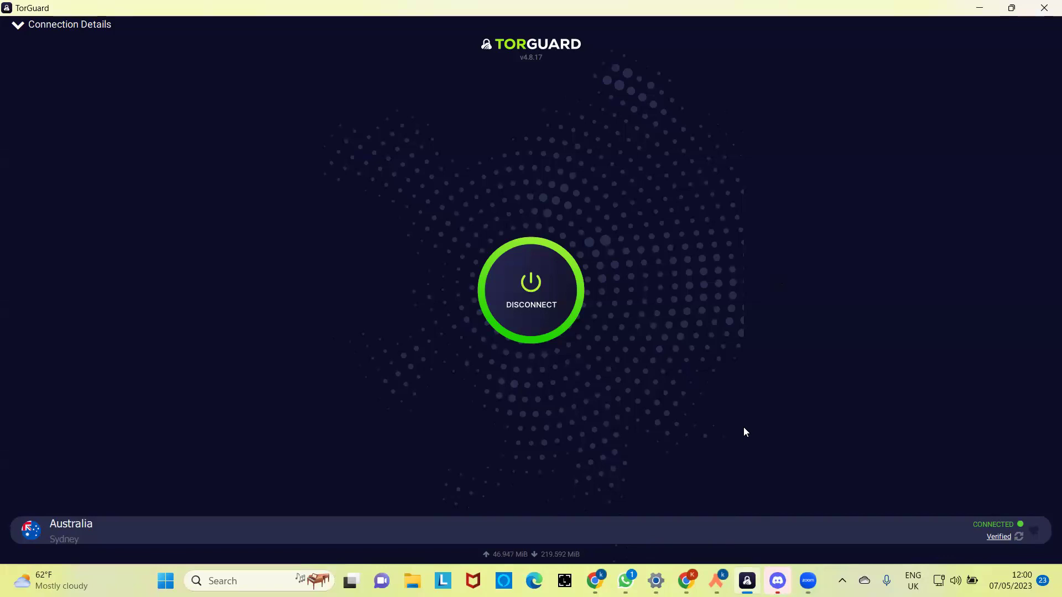
{"action": "mouse_move", "coordinate": [656, 580]}
Disconnect from Sydney and scroll the full server list down to the United Kingdom locations.
{"action": "left_click", "coordinate": [518, 312]}
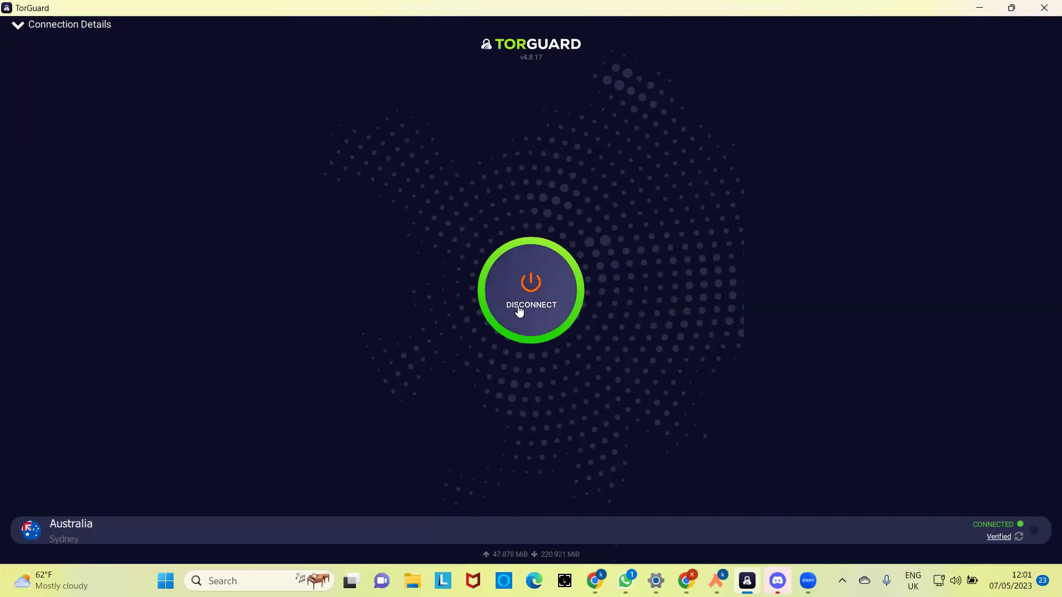
{"action": "left_click", "coordinate": [69, 531]}
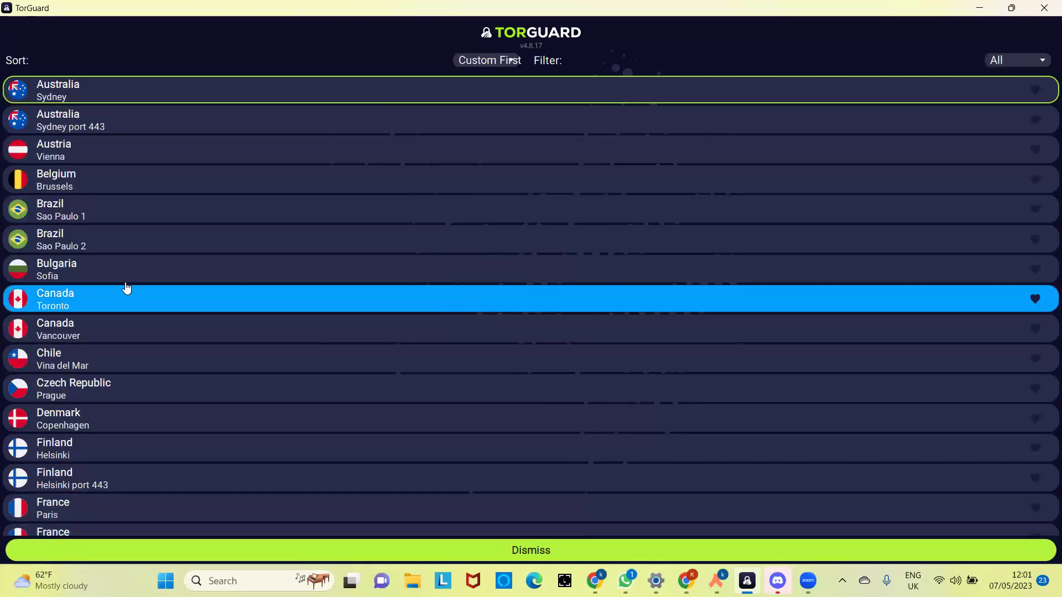
{"action": "scroll", "coordinate": [148, 367], "scroll_direction": "down", "scroll_amount": 3}
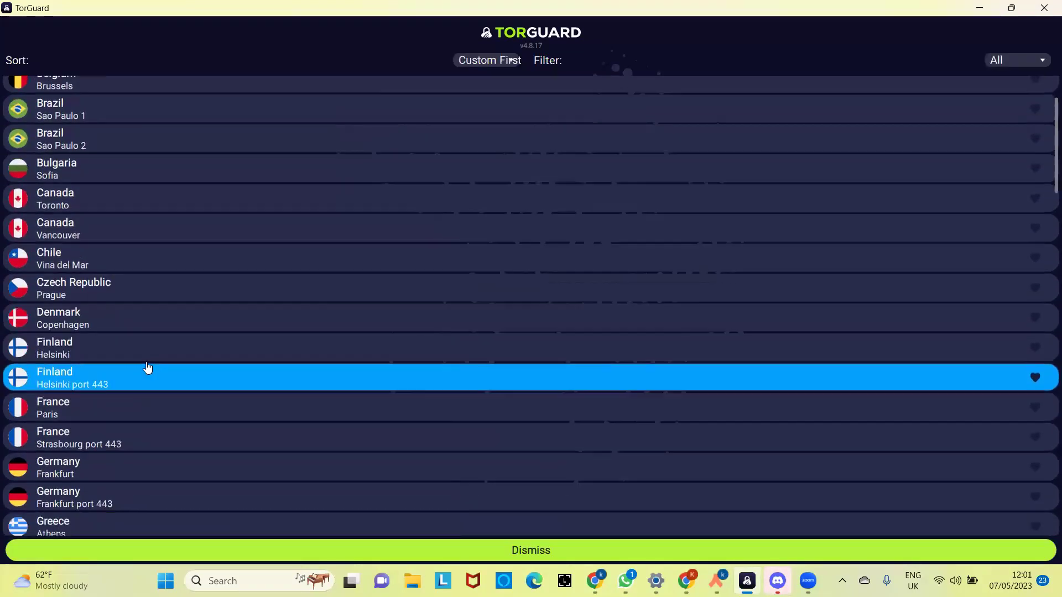
{"action": "scroll", "coordinate": [147, 367], "scroll_direction": "down", "scroll_amount": 20}
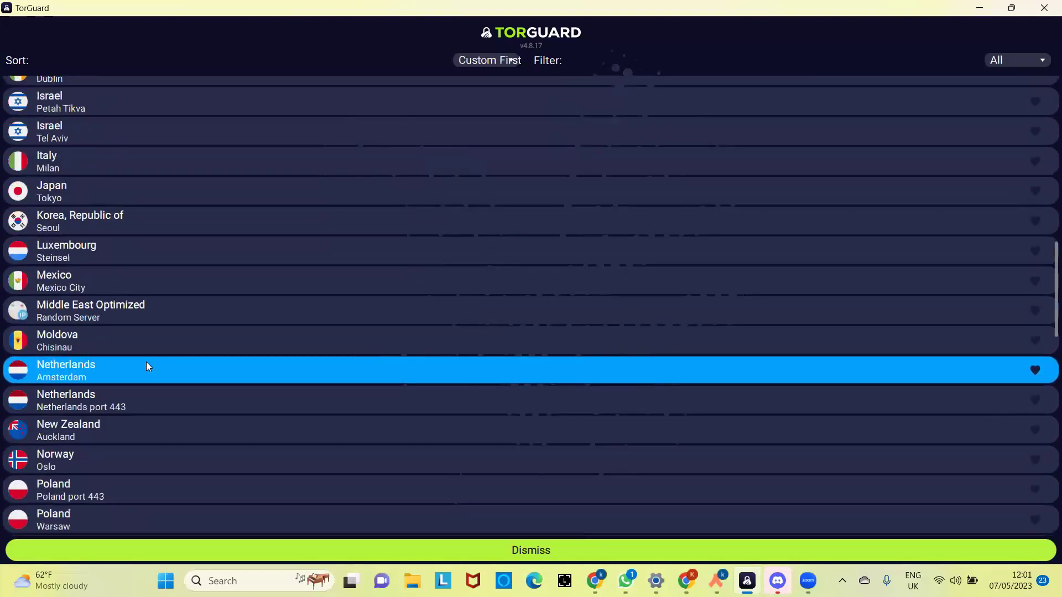
{"action": "scroll", "coordinate": [147, 366], "scroll_direction": "down", "scroll_amount": 20}
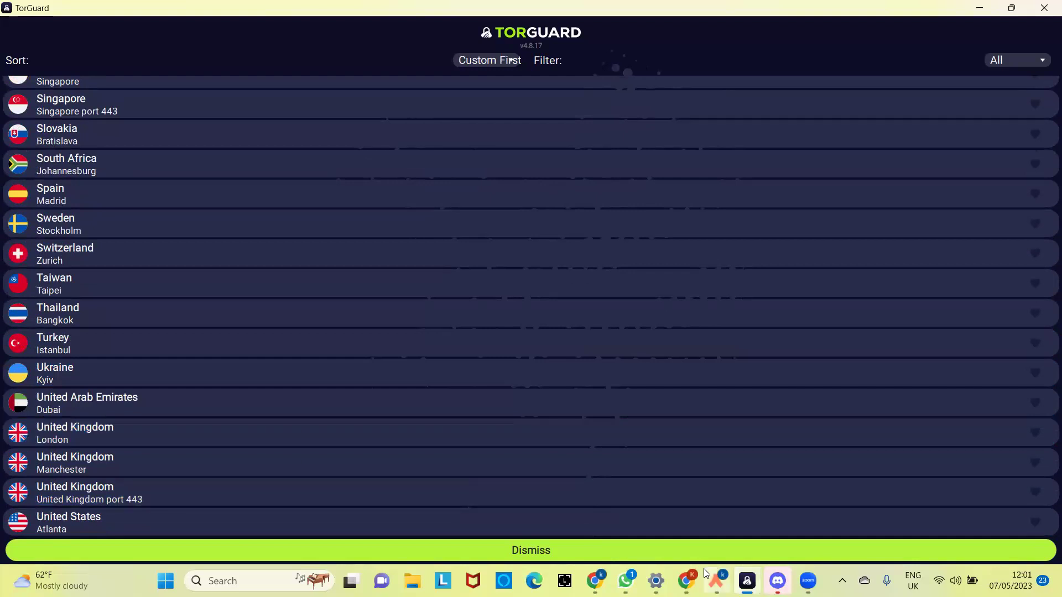
{"action": "mouse_move", "coordinate": [685, 580]}
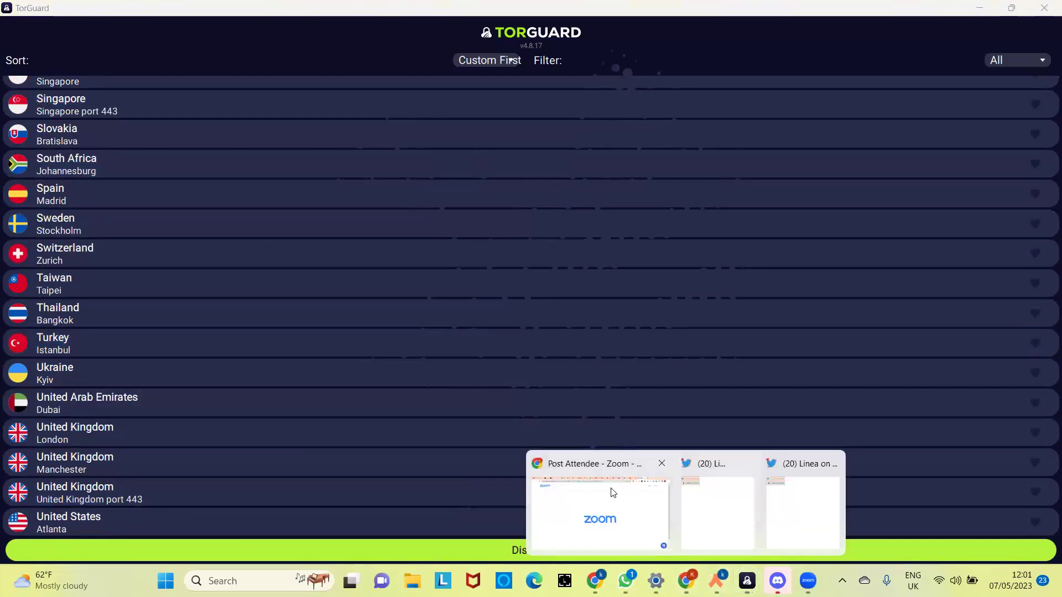
{"action": "left_click", "coordinate": [613, 492]}
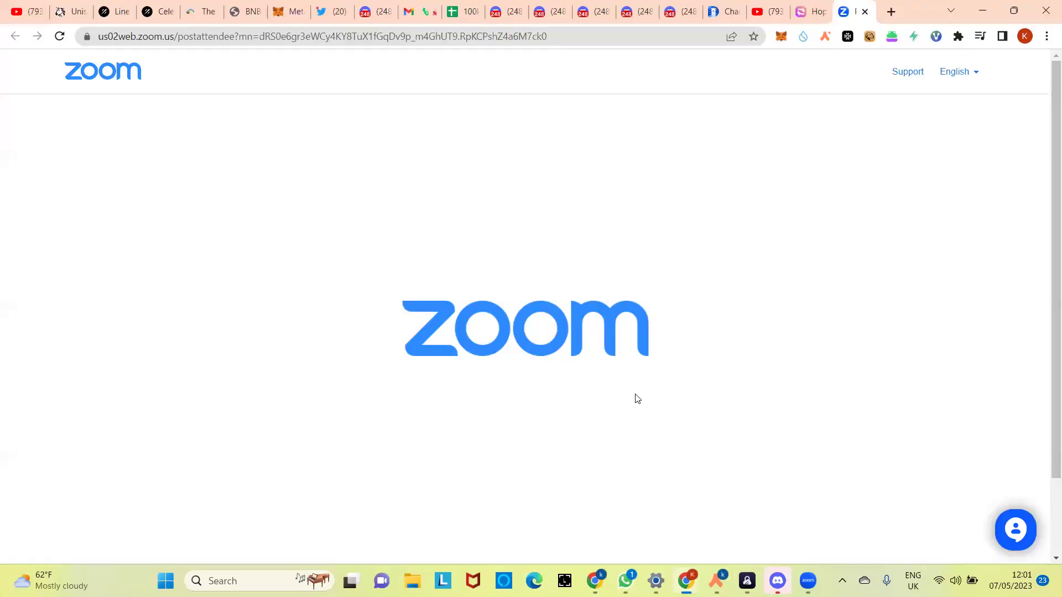
{"action": "left_click", "coordinate": [892, 11]}
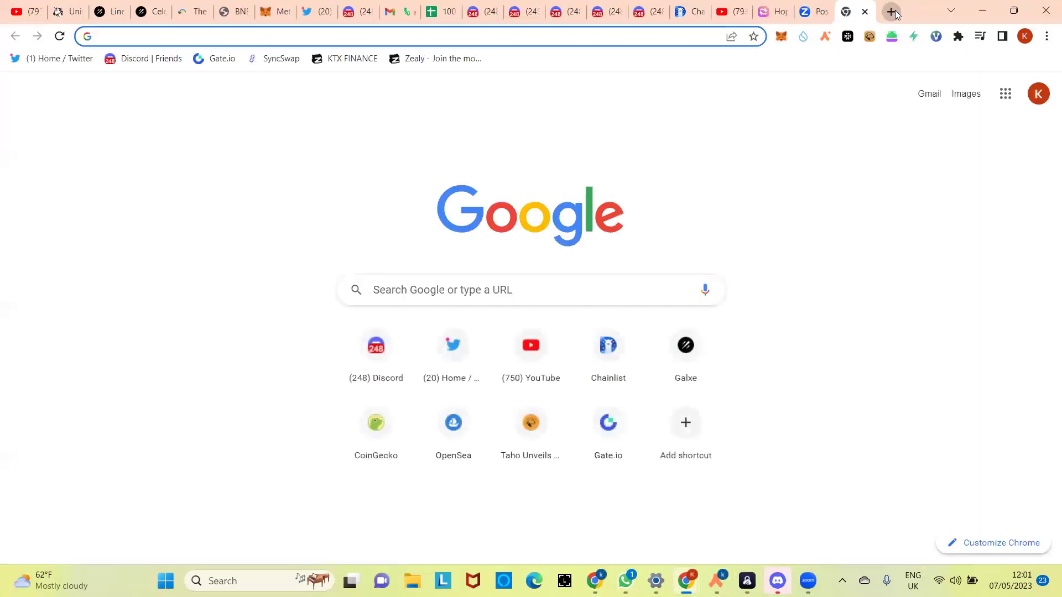
{"action": "type", "text": "whaat is my"}
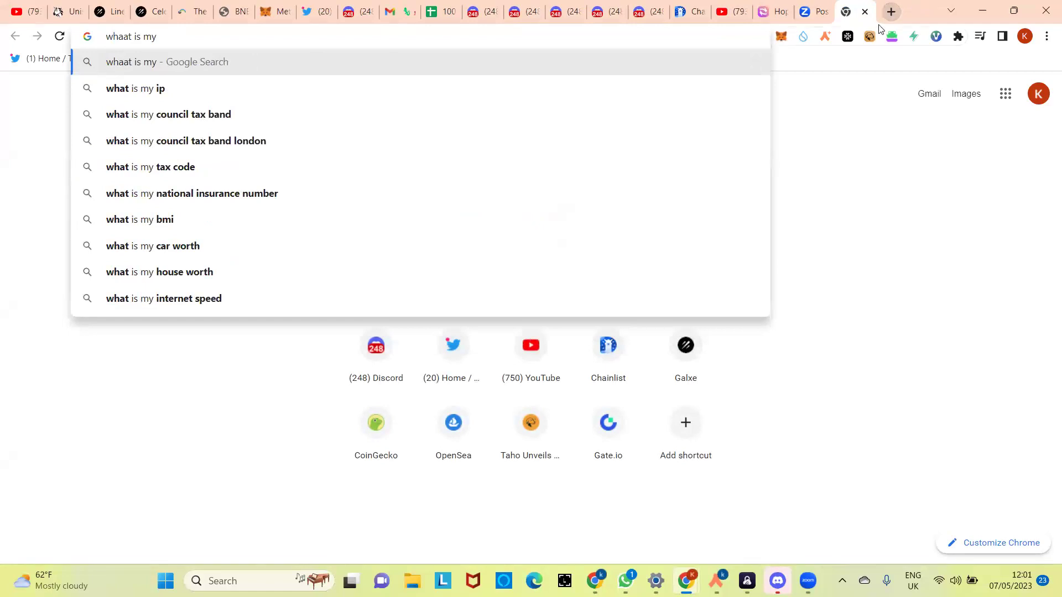
{"action": "key", "text": "Down"}
{"action": "key", "text": "Return"}
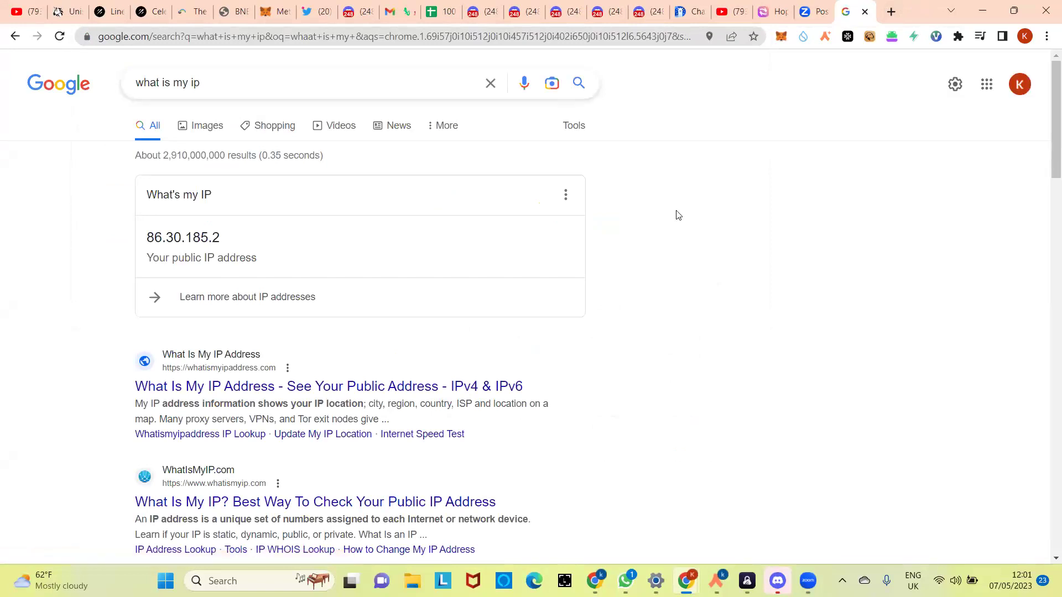
Start and cancel a screen snip, then bring TorGuard's server list back up.
{"action": "mouse_move", "coordinate": [716, 581]}
{"action": "mouse_move", "coordinate": [749, 579]}
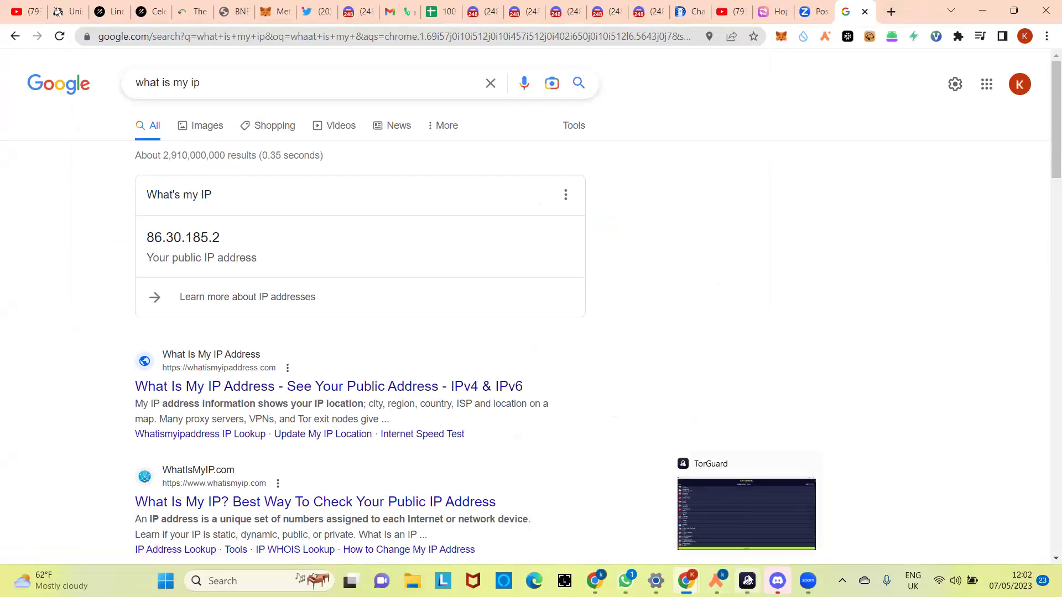
{"action": "left_click", "coordinate": [748, 579]}
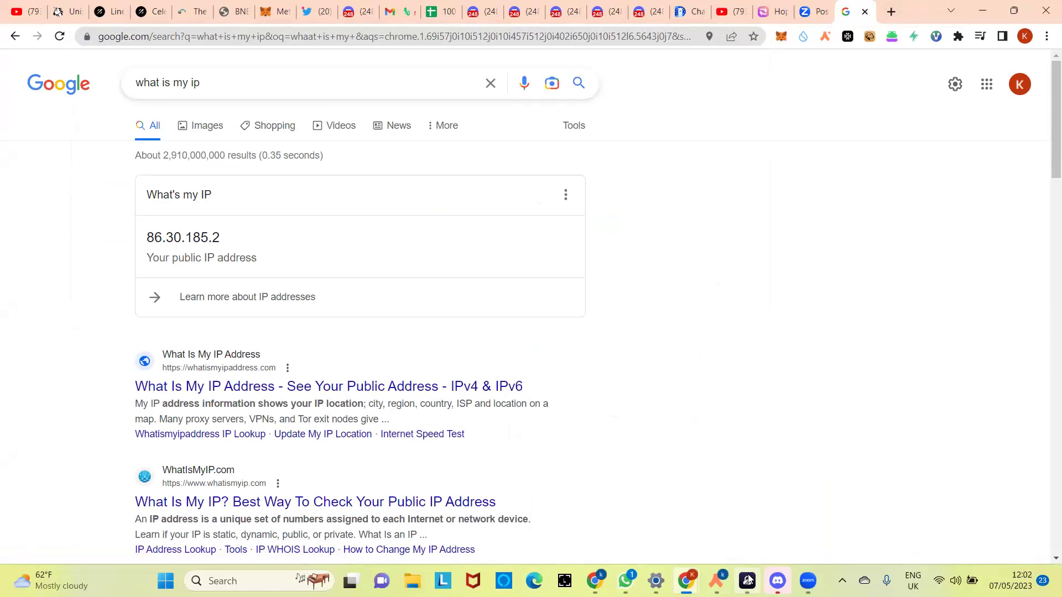
{"action": "key", "text": "super+shift+s"}
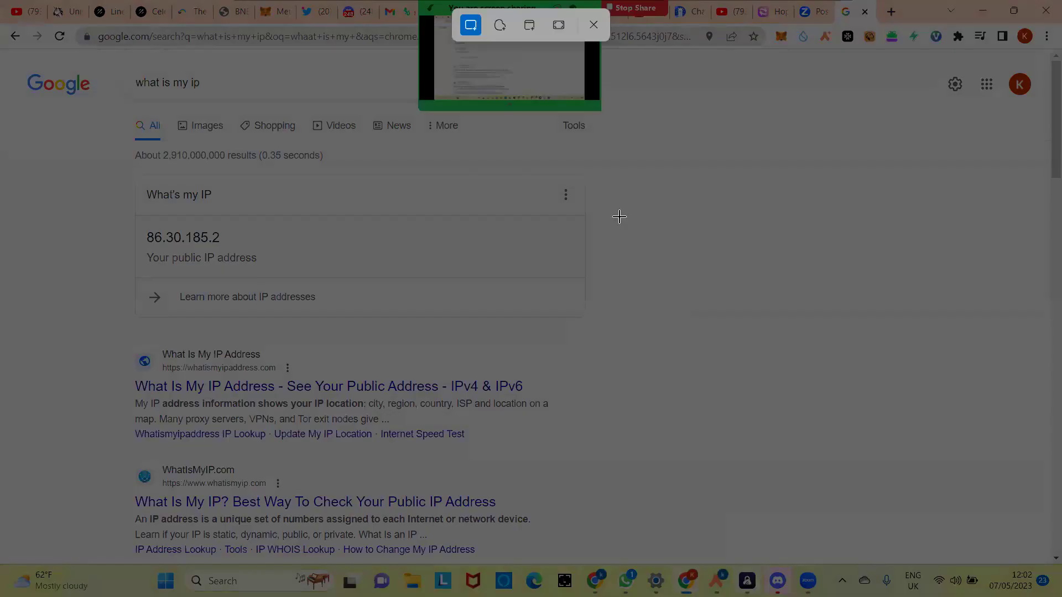
{"action": "key", "text": "Escape"}
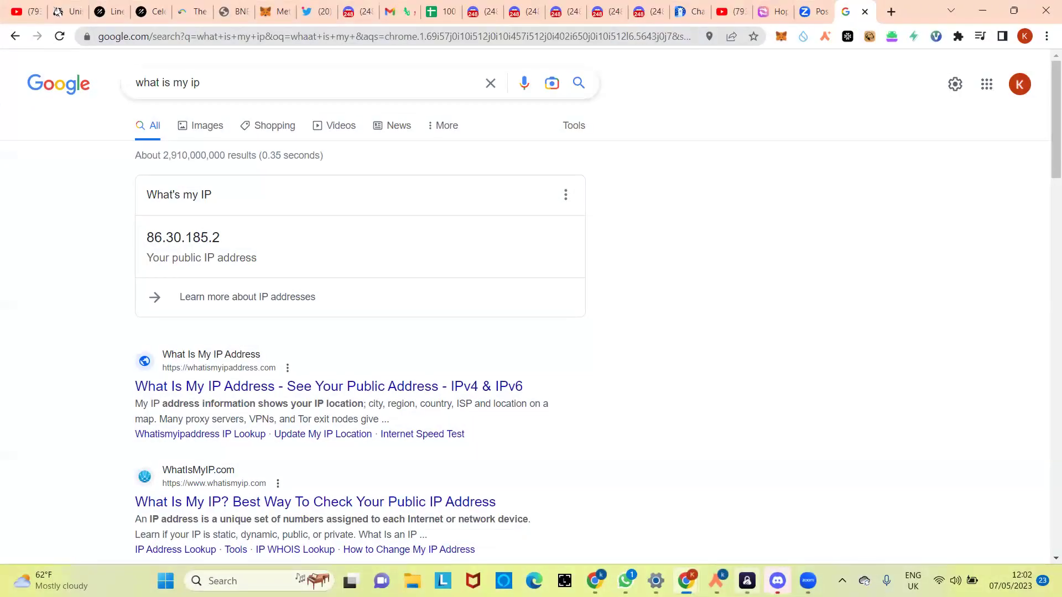
{"action": "left_click", "coordinate": [747, 580]}
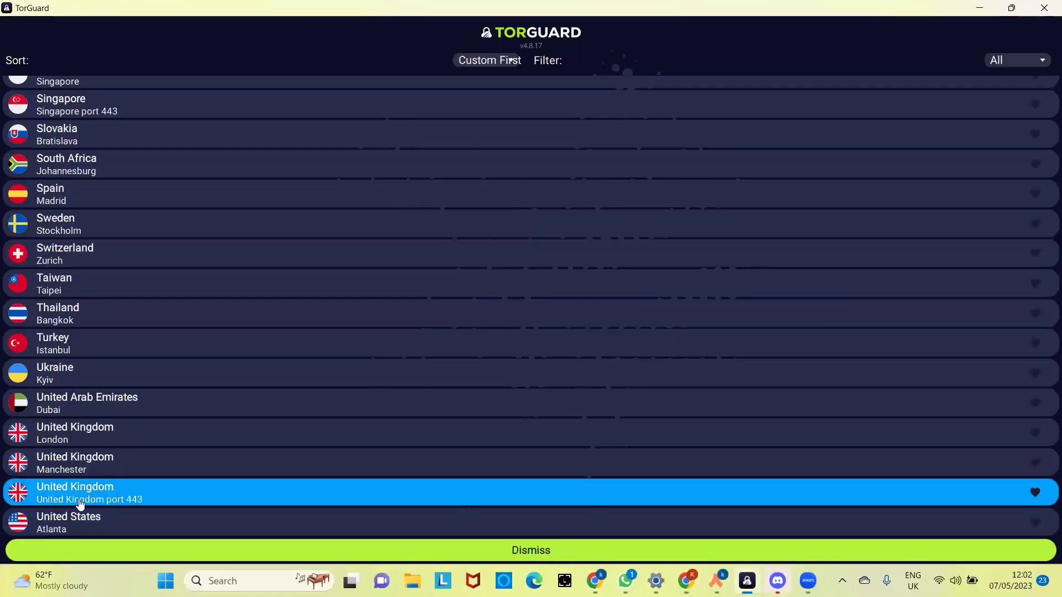
Connect to the 'United Kingdom – United Kingdom port 443' server.
{"action": "left_click", "coordinate": [78, 501]}
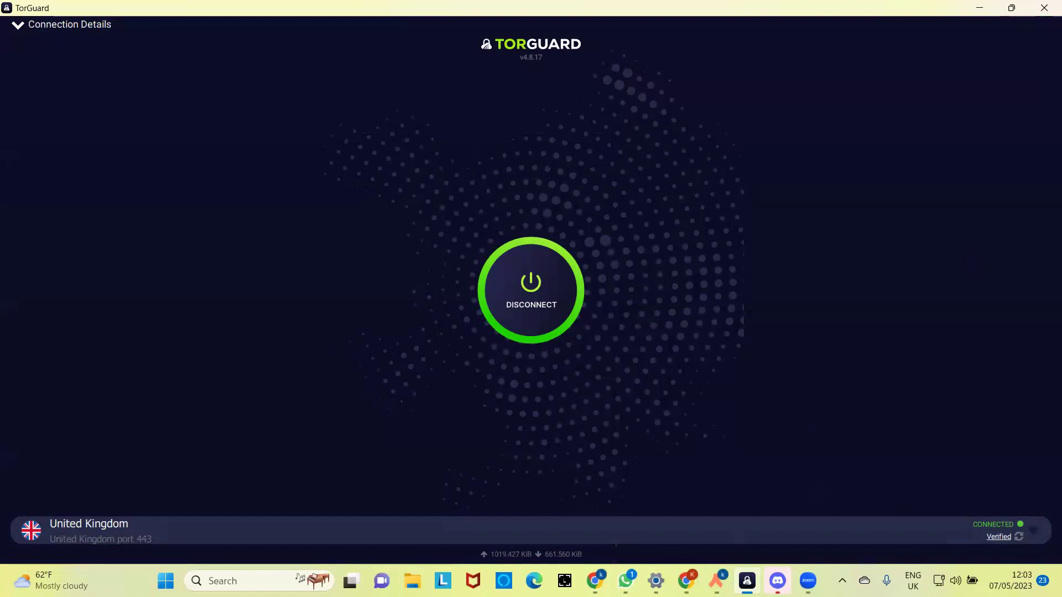
Switch back to Chrome and reload the search so it shows public IP 138.68.189.35.
{"action": "mouse_move", "coordinate": [687, 581]}
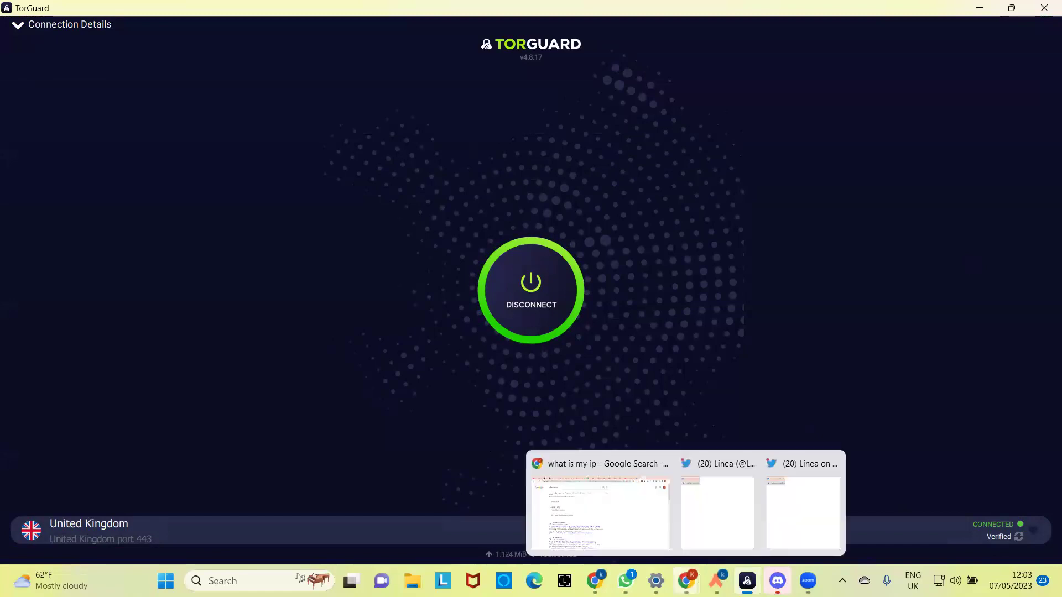
{"action": "right_click", "coordinate": [715, 498]}
{"action": "key", "text": "Escape"}
{"action": "key", "text": "alt+Tab"}
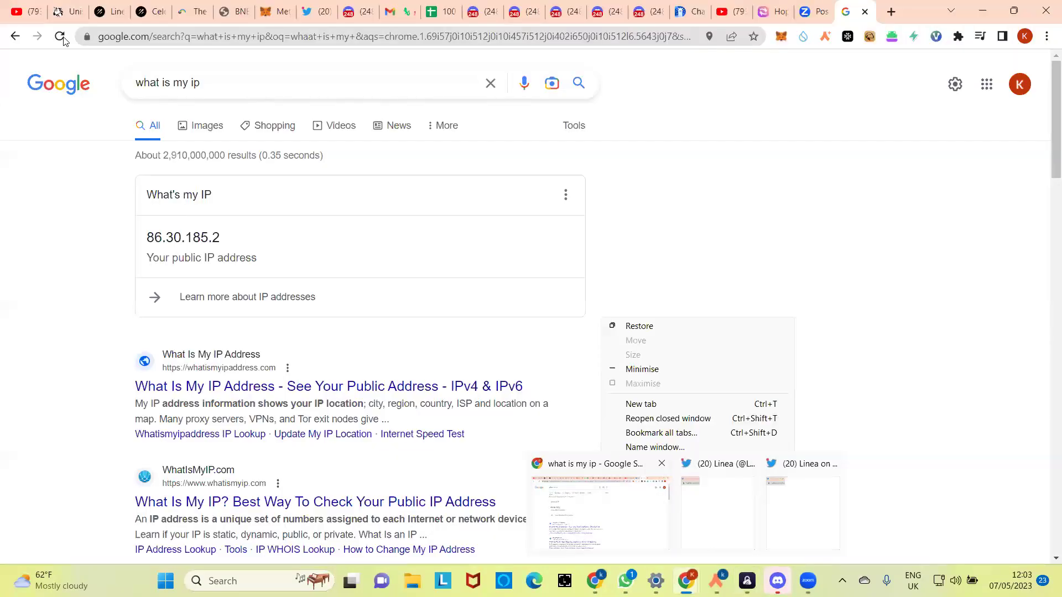
{"action": "key", "text": "Escape"}
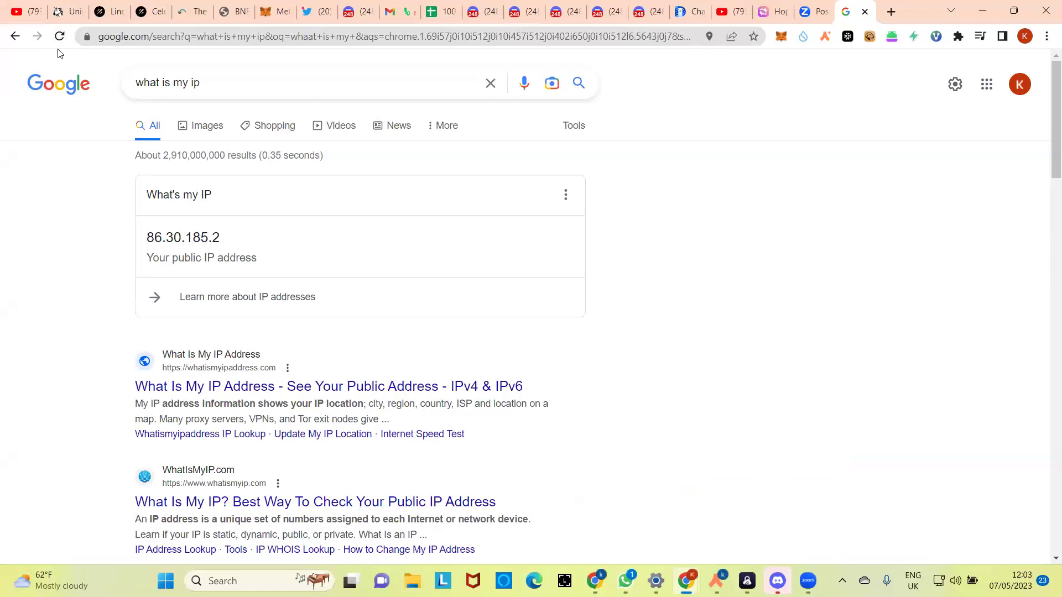
{"action": "right_click", "coordinate": [220, 83]}
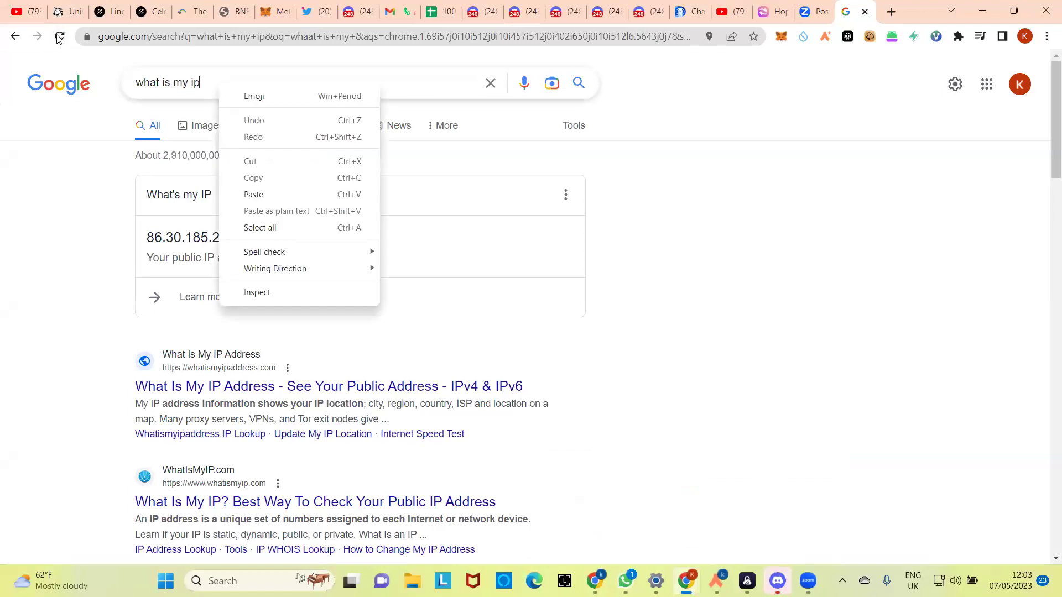
{"action": "left_click", "coordinate": [59, 37]}
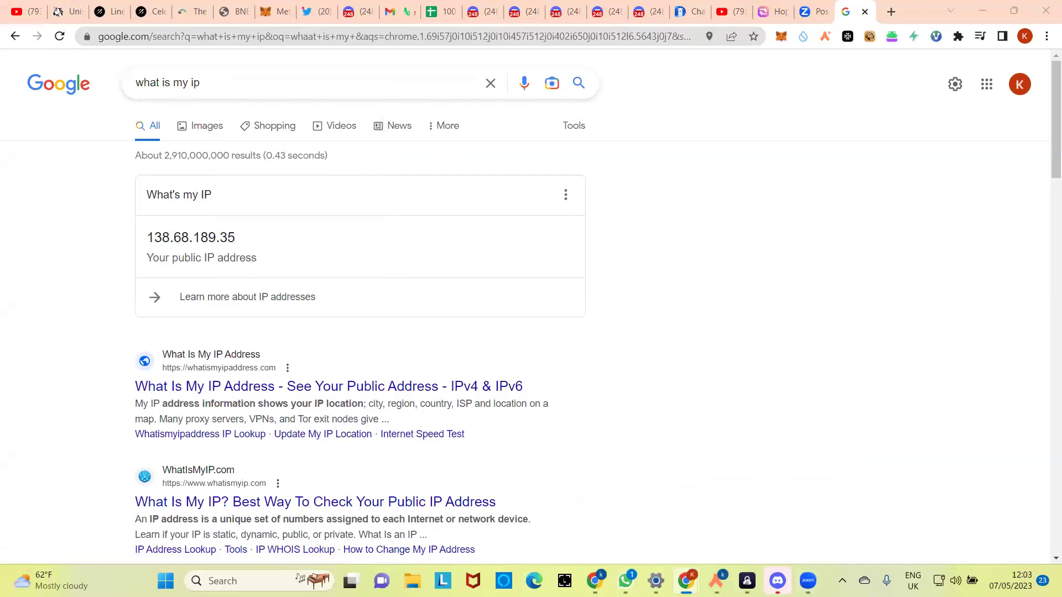
{"action": "mouse_move", "coordinate": [747, 581]}
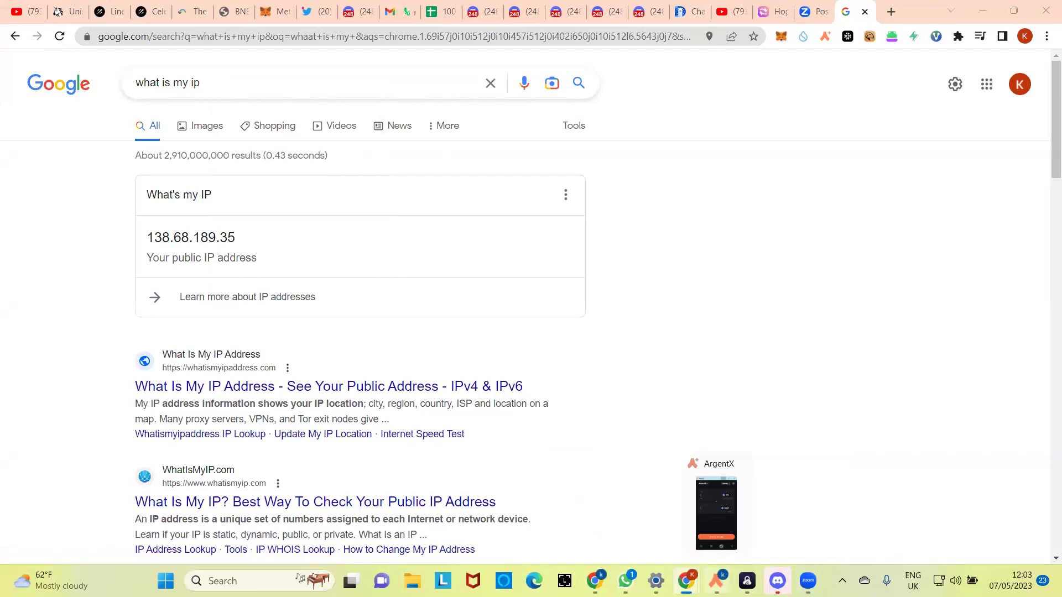
{"action": "mouse_move", "coordinate": [686, 581]}
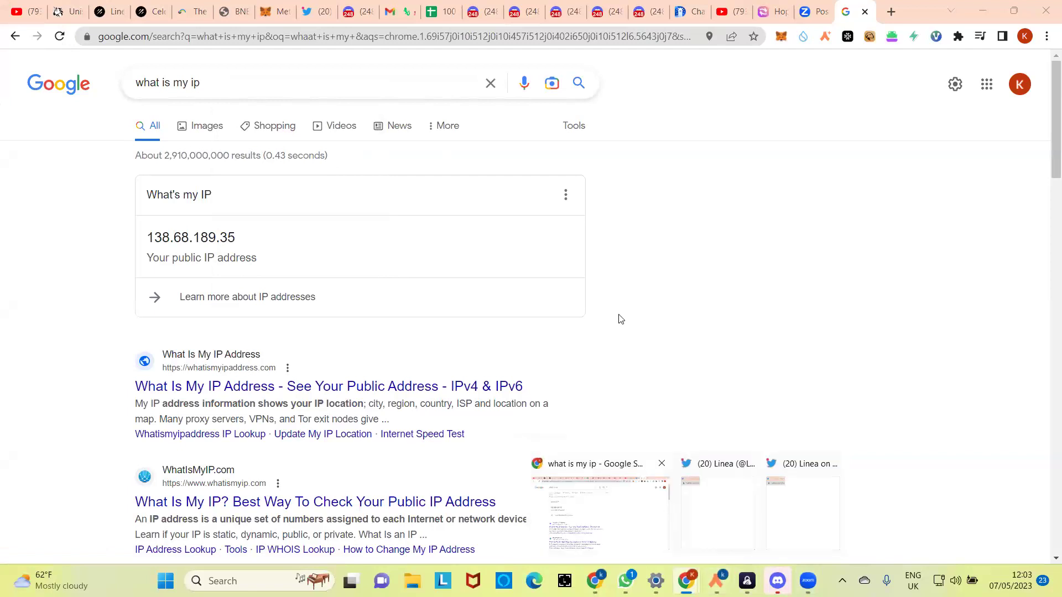